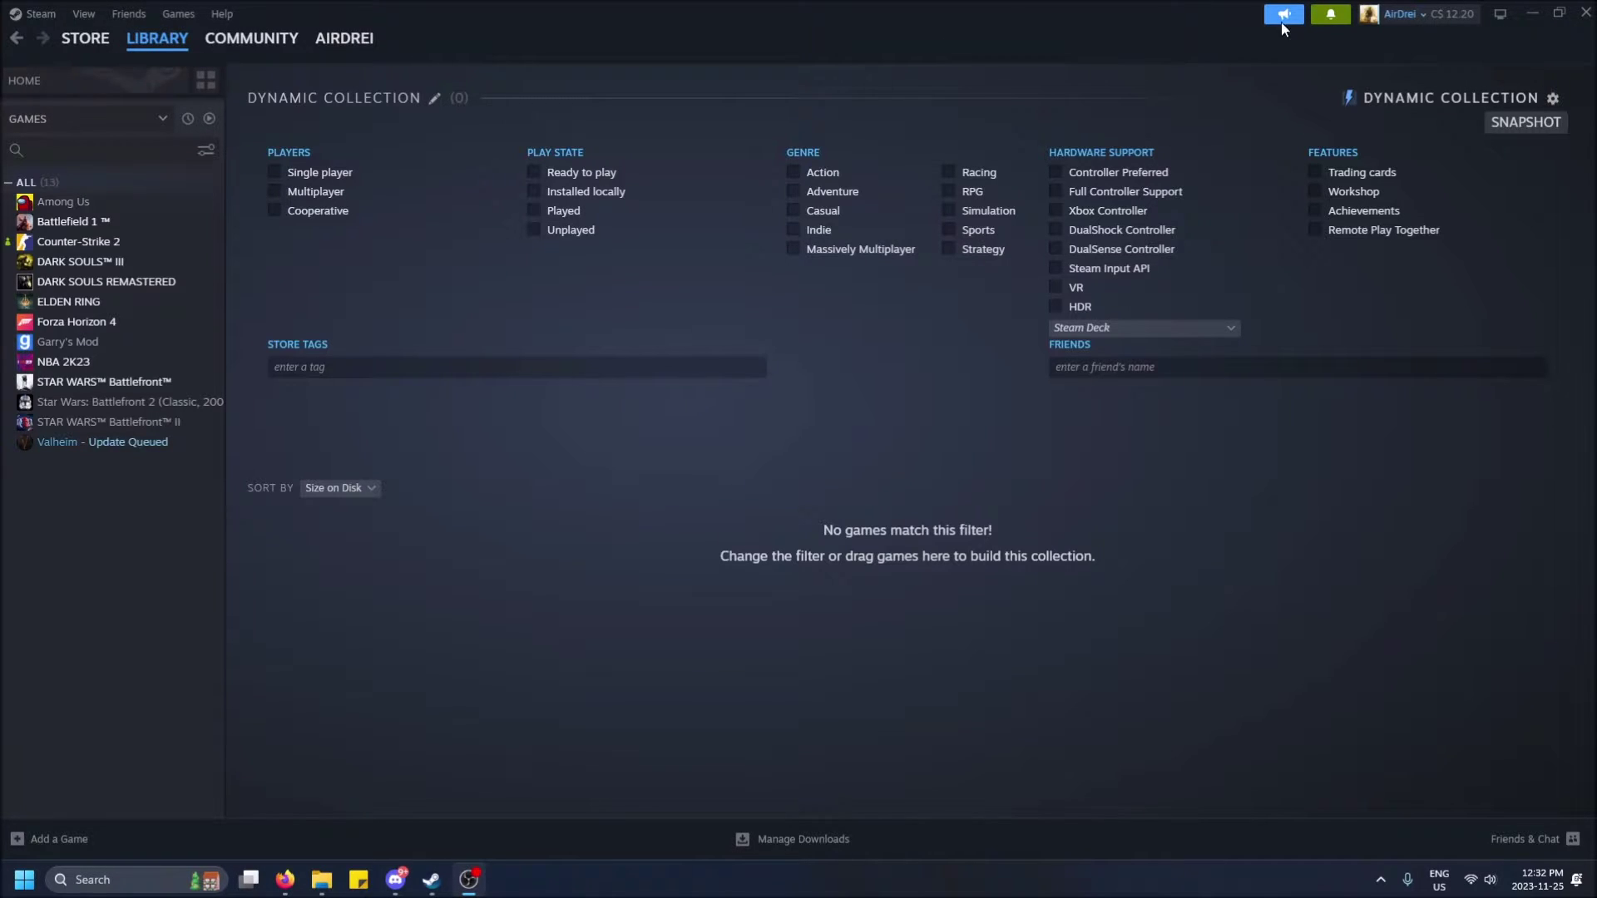
- Create a dynamic collection named YOUTUBE COLLECTION and filter it to single player games
mouse_move(79, 43)
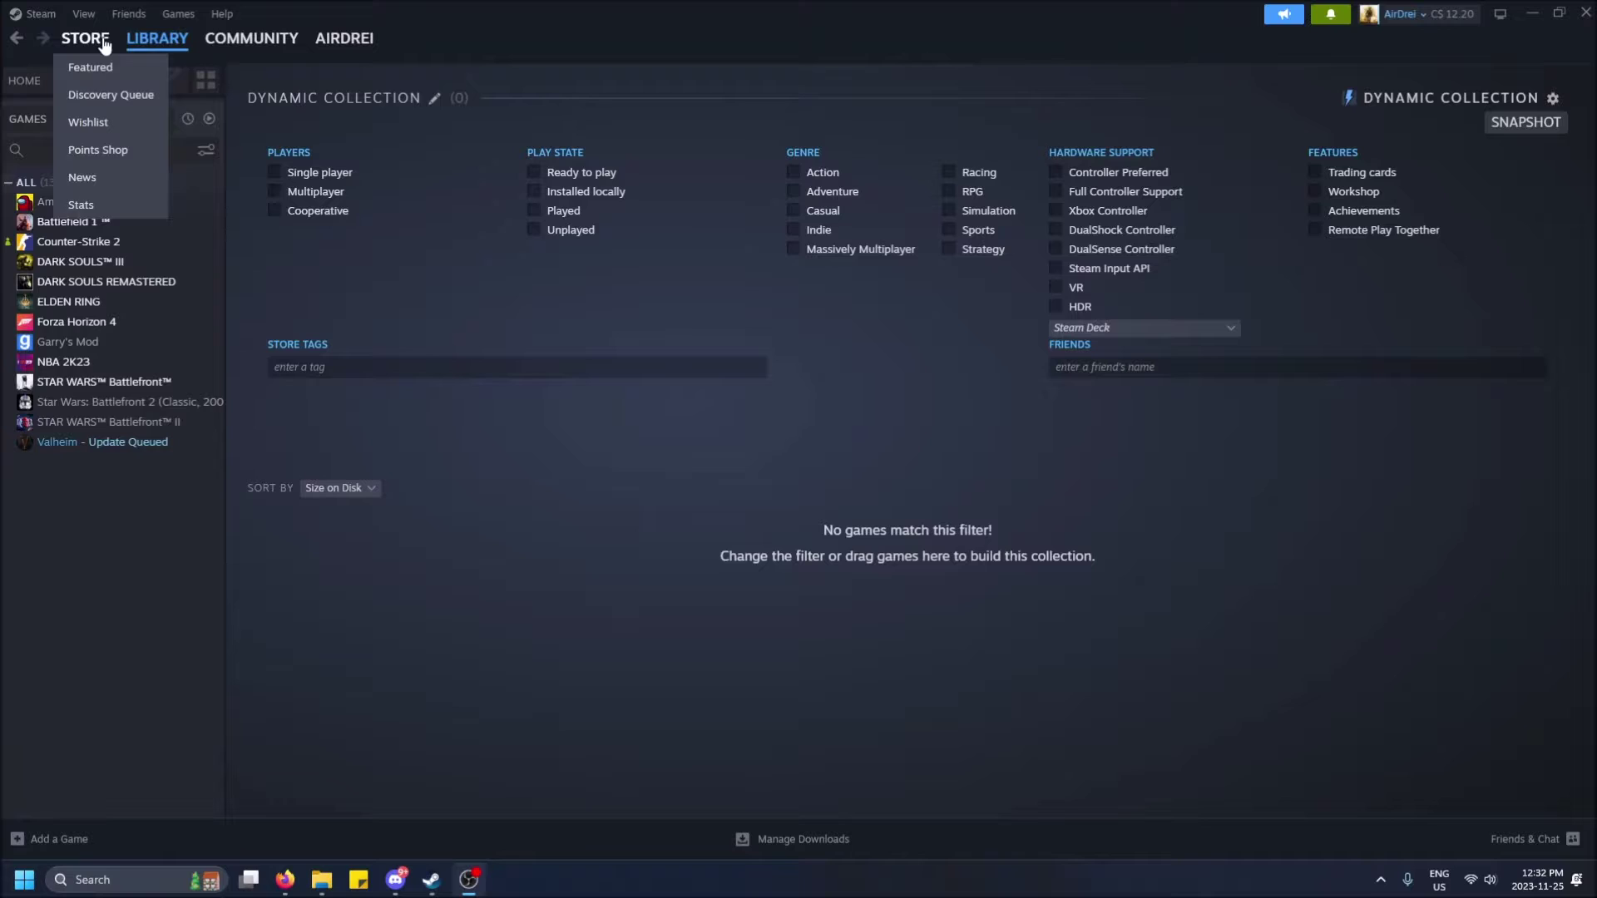
mouse_move(159, 50)
click(160, 94)
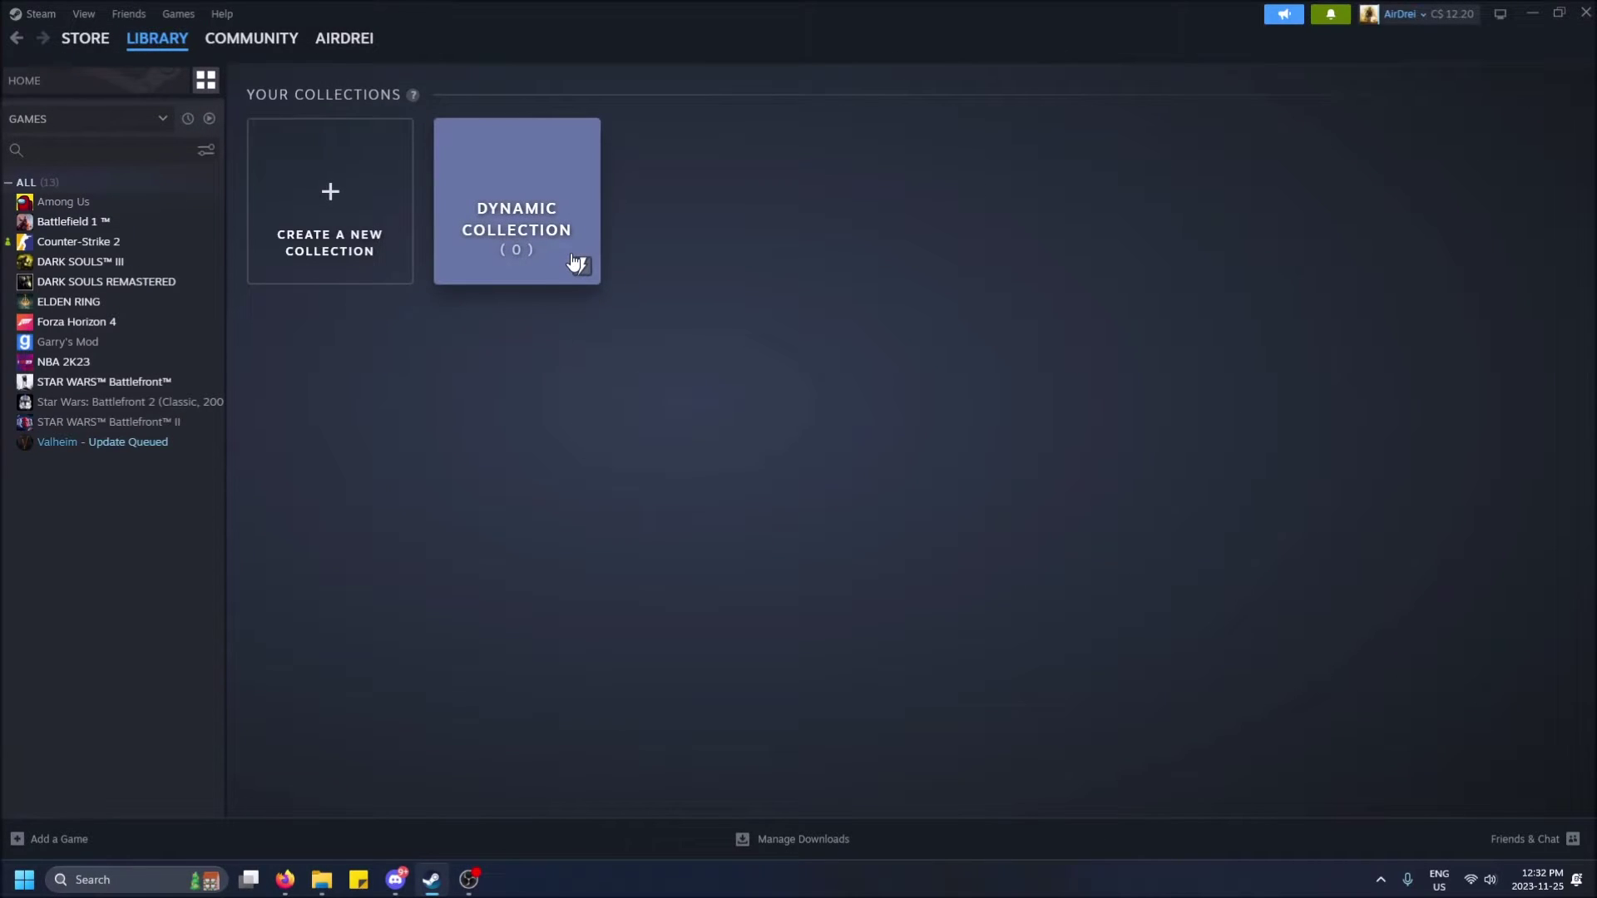
click(324, 203)
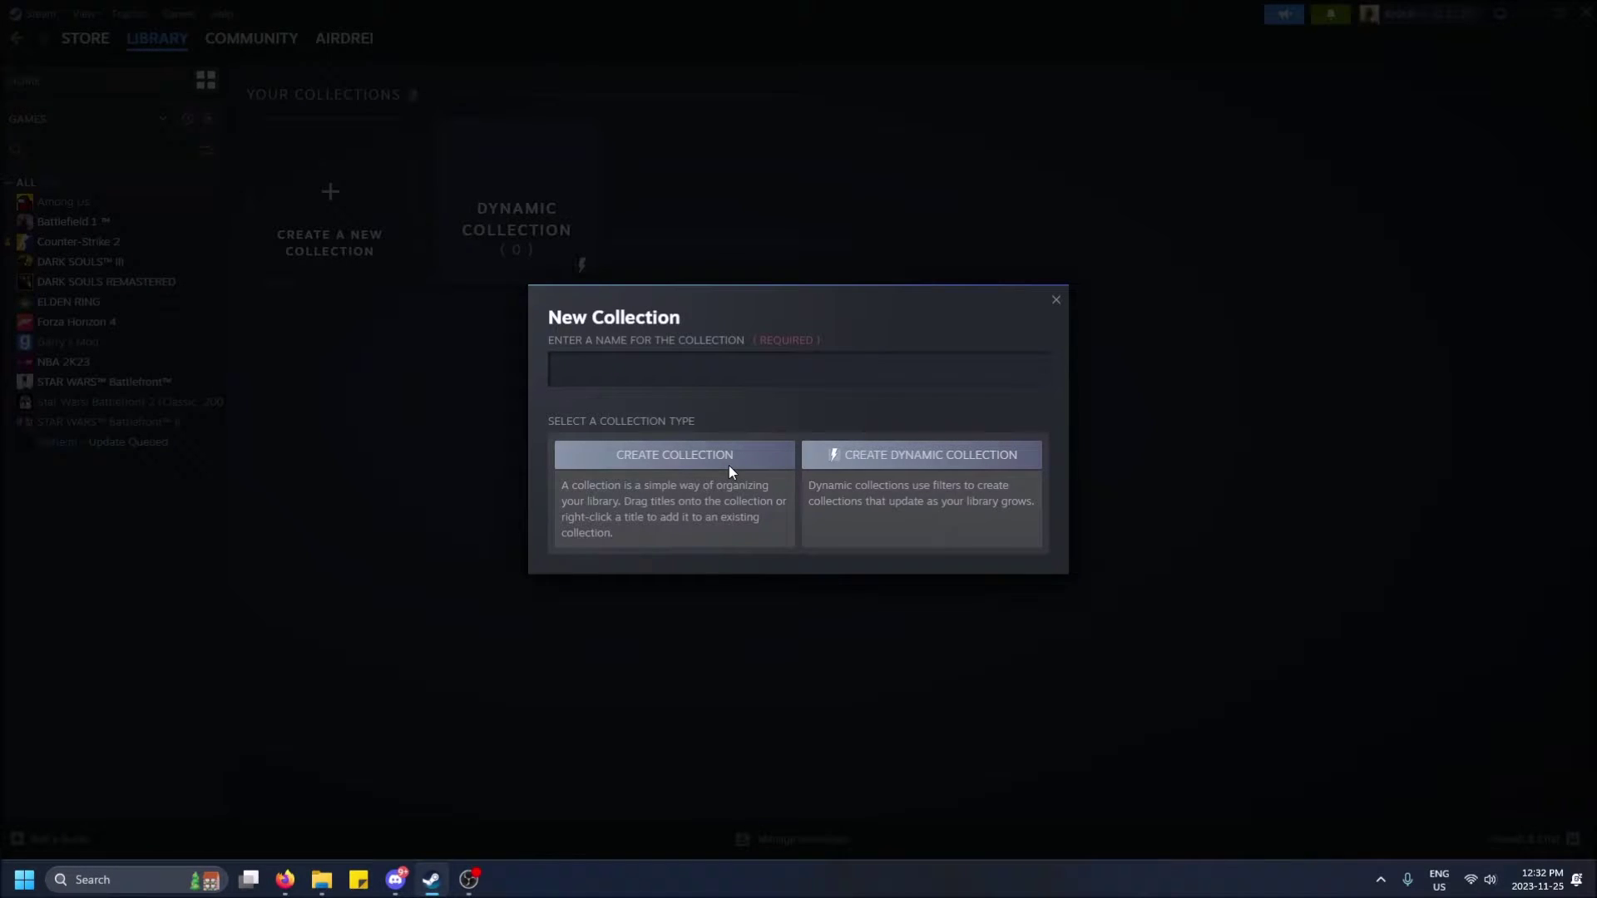
text(Wil)
key(BackSpace)
key(BackSpace)
key(BackSpace)
text(YO)
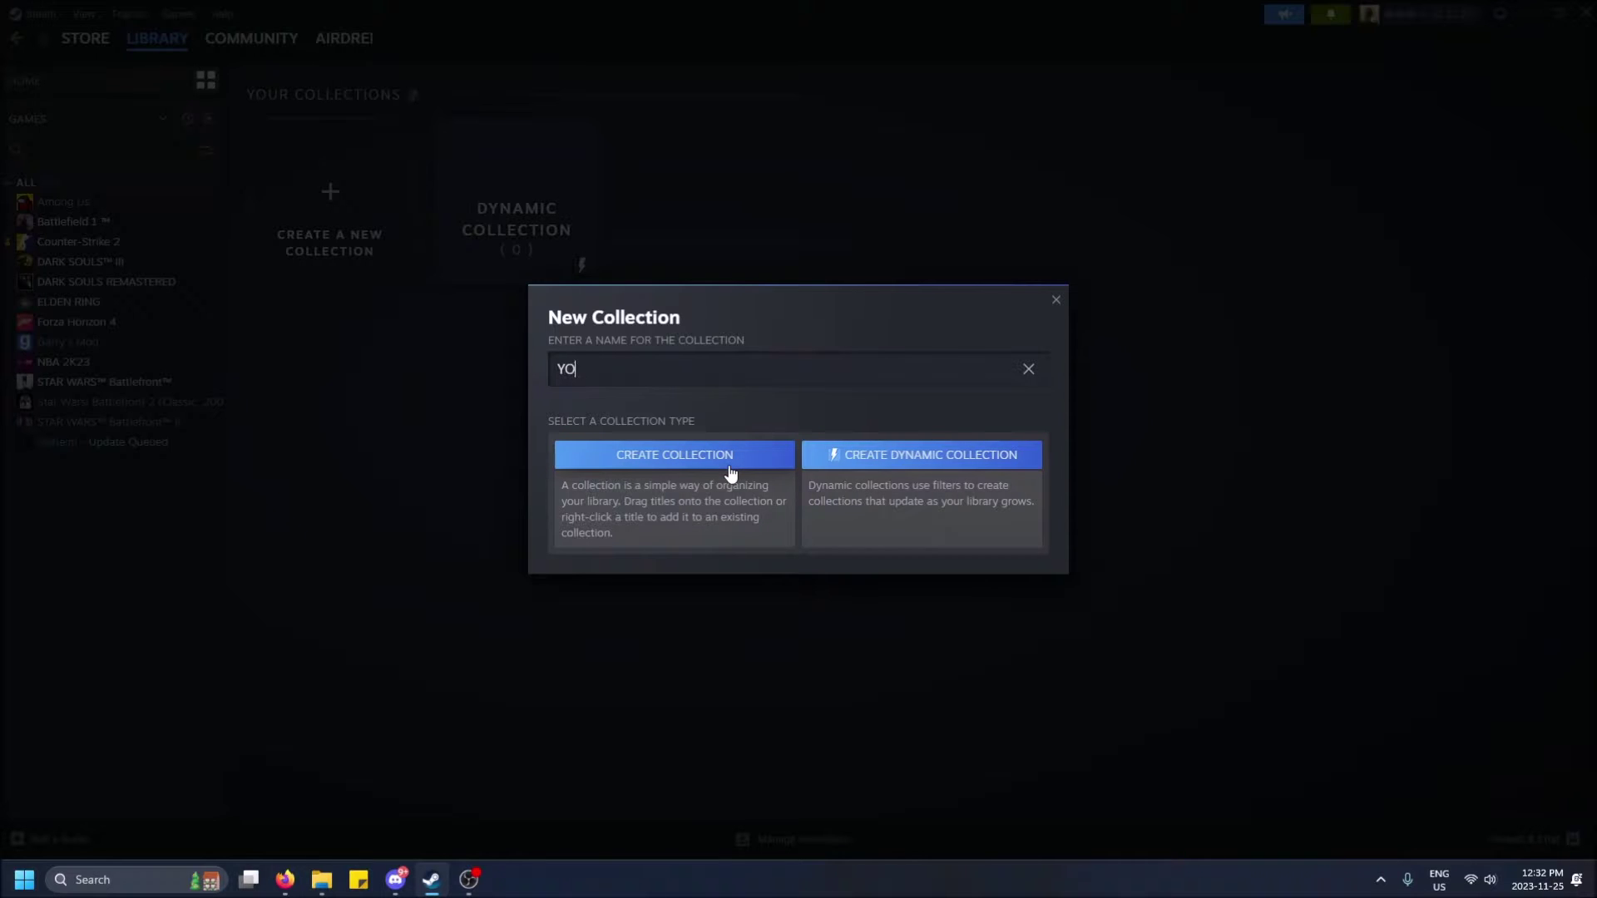
text(UTUBE COLLECTION)
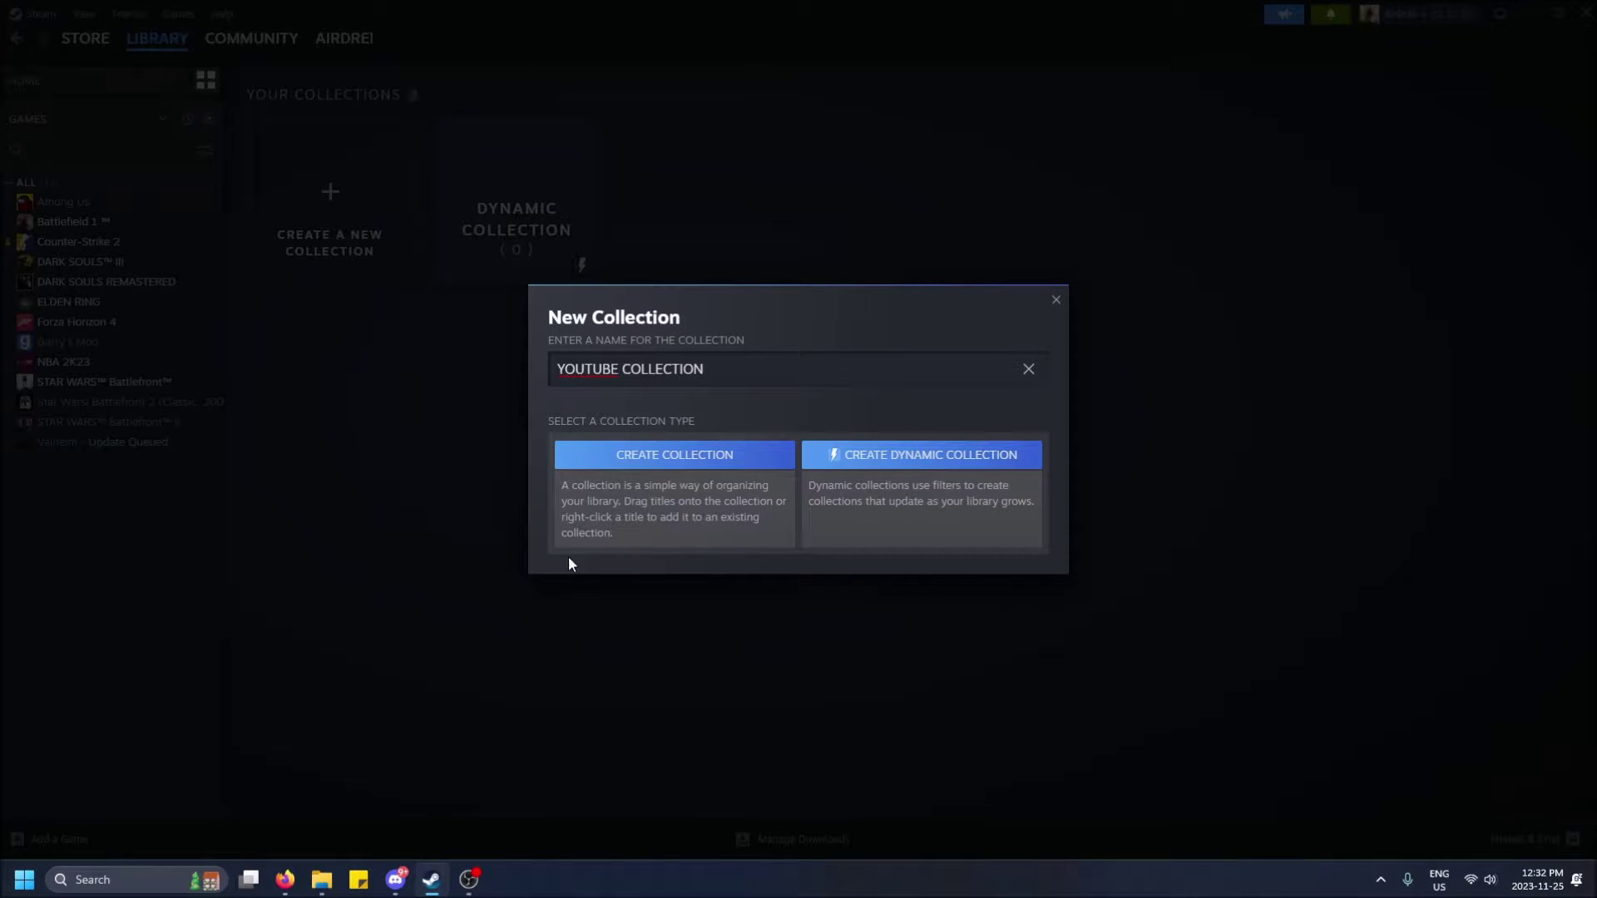
click(635, 536)
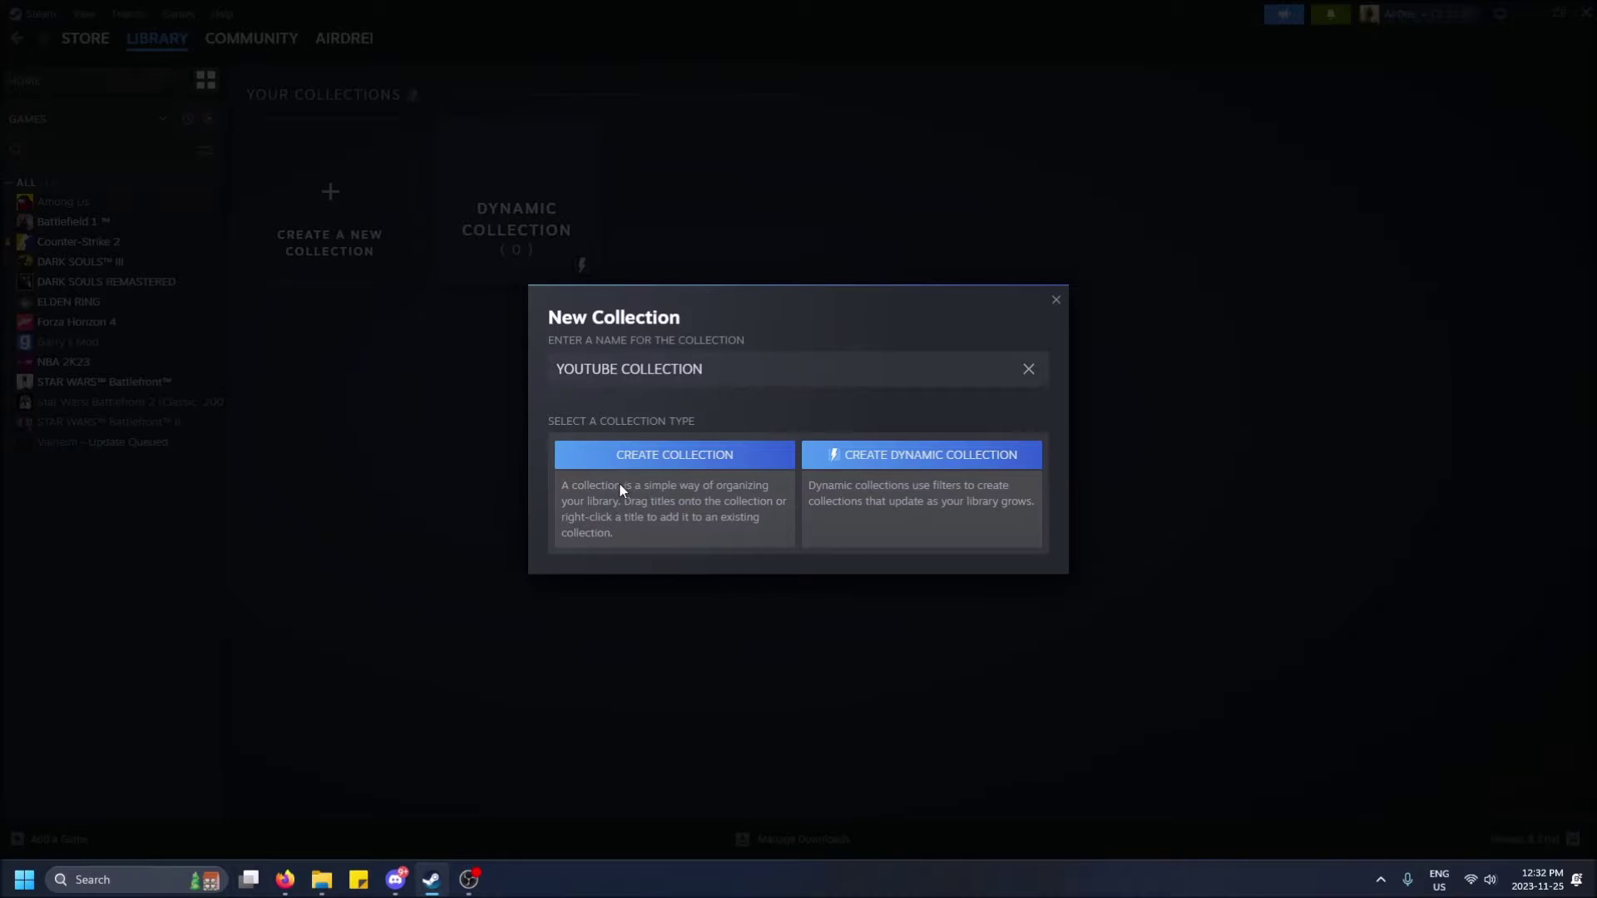
click(914, 467)
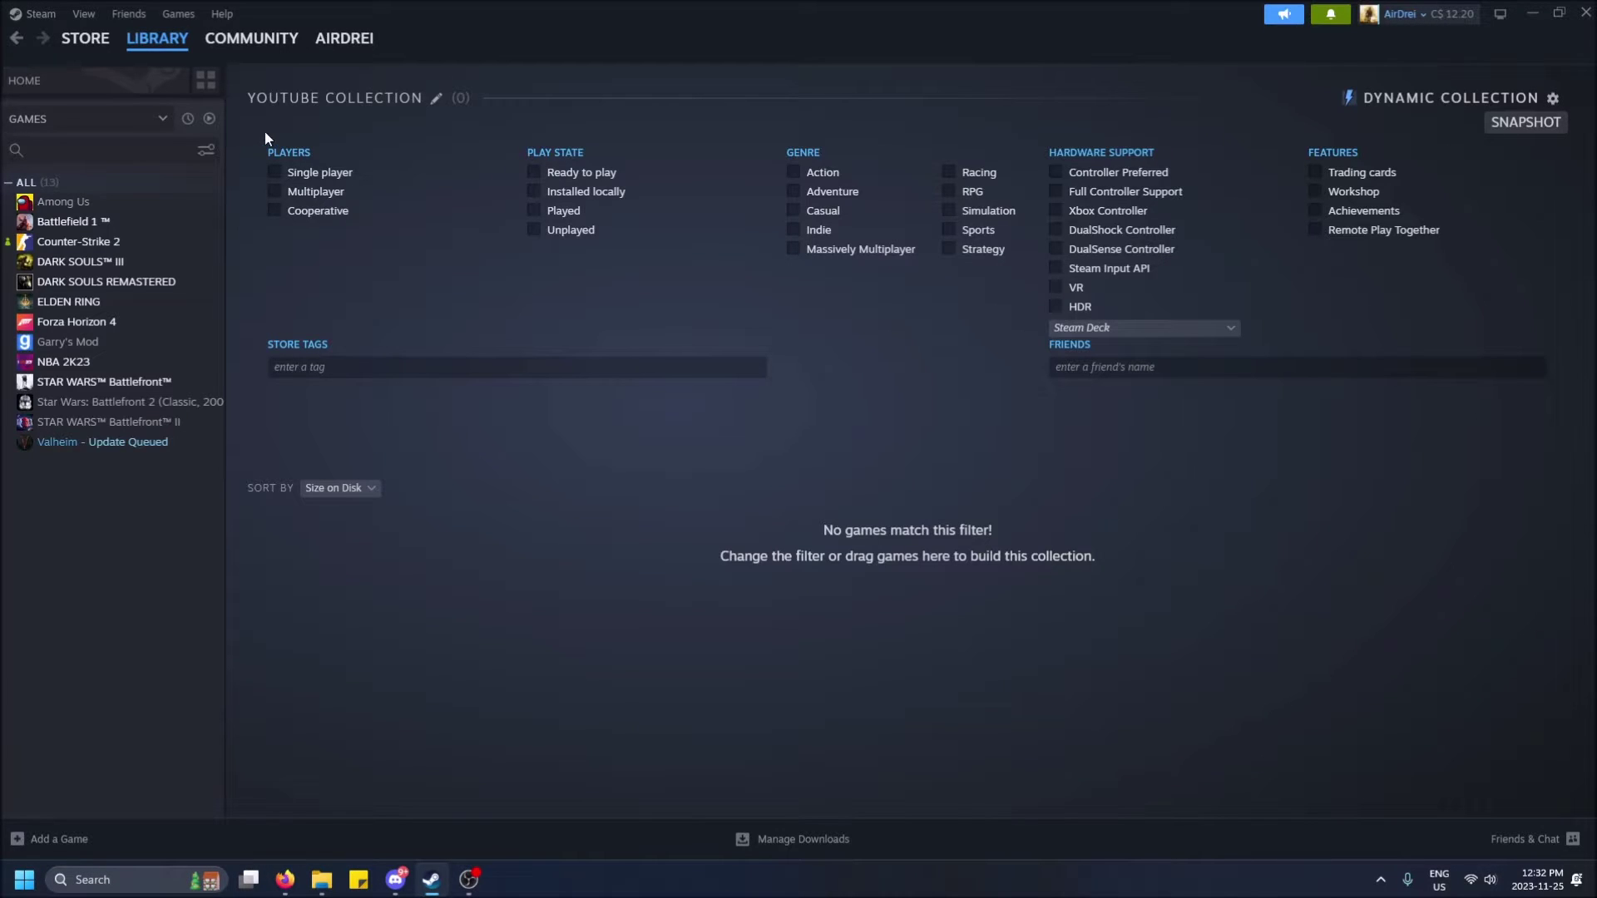
click(281, 177)
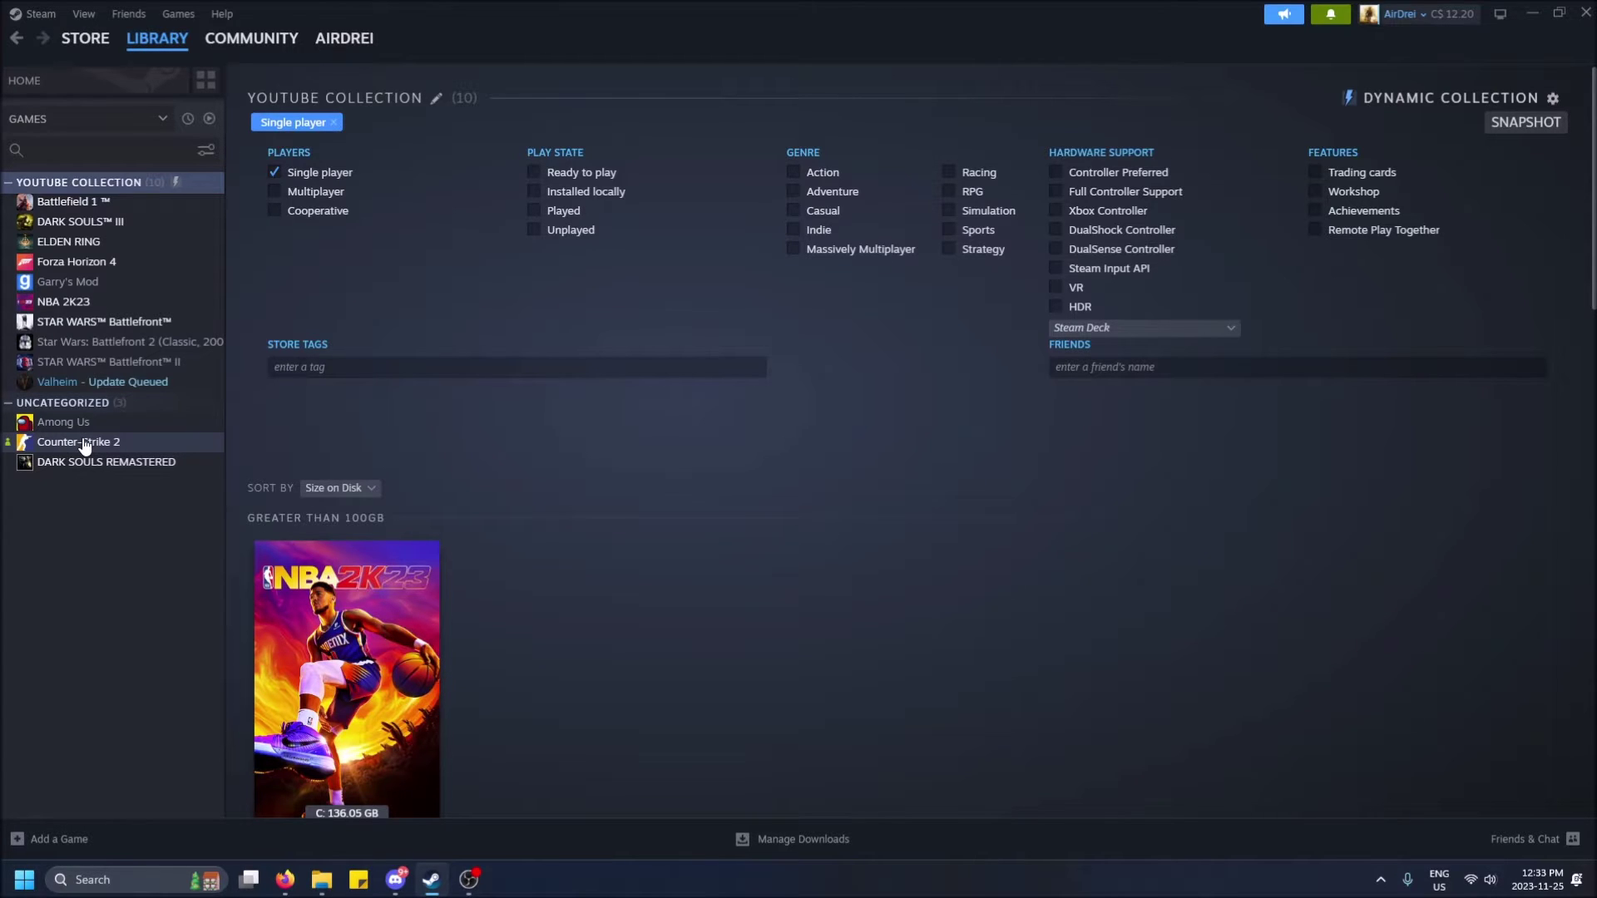
- Look through the collection's games grouped by size on disk
scroll(572, 605, down, 10)
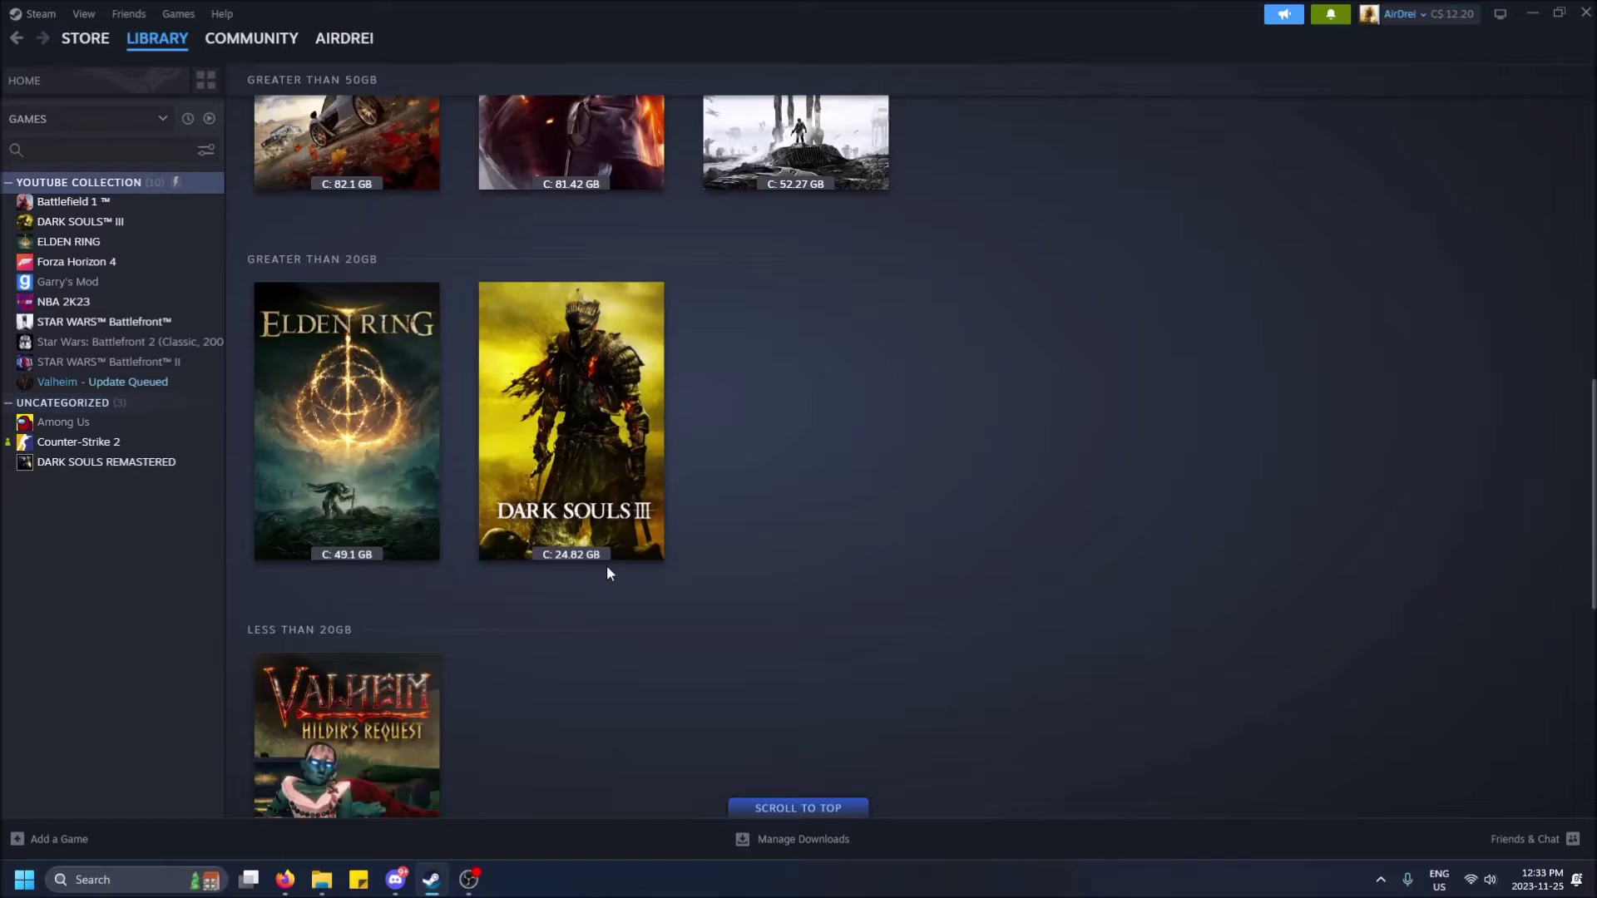
scroll(599, 557, up, 8)
scroll(592, 550, down, 6)
scroll(617, 427, up, 4)
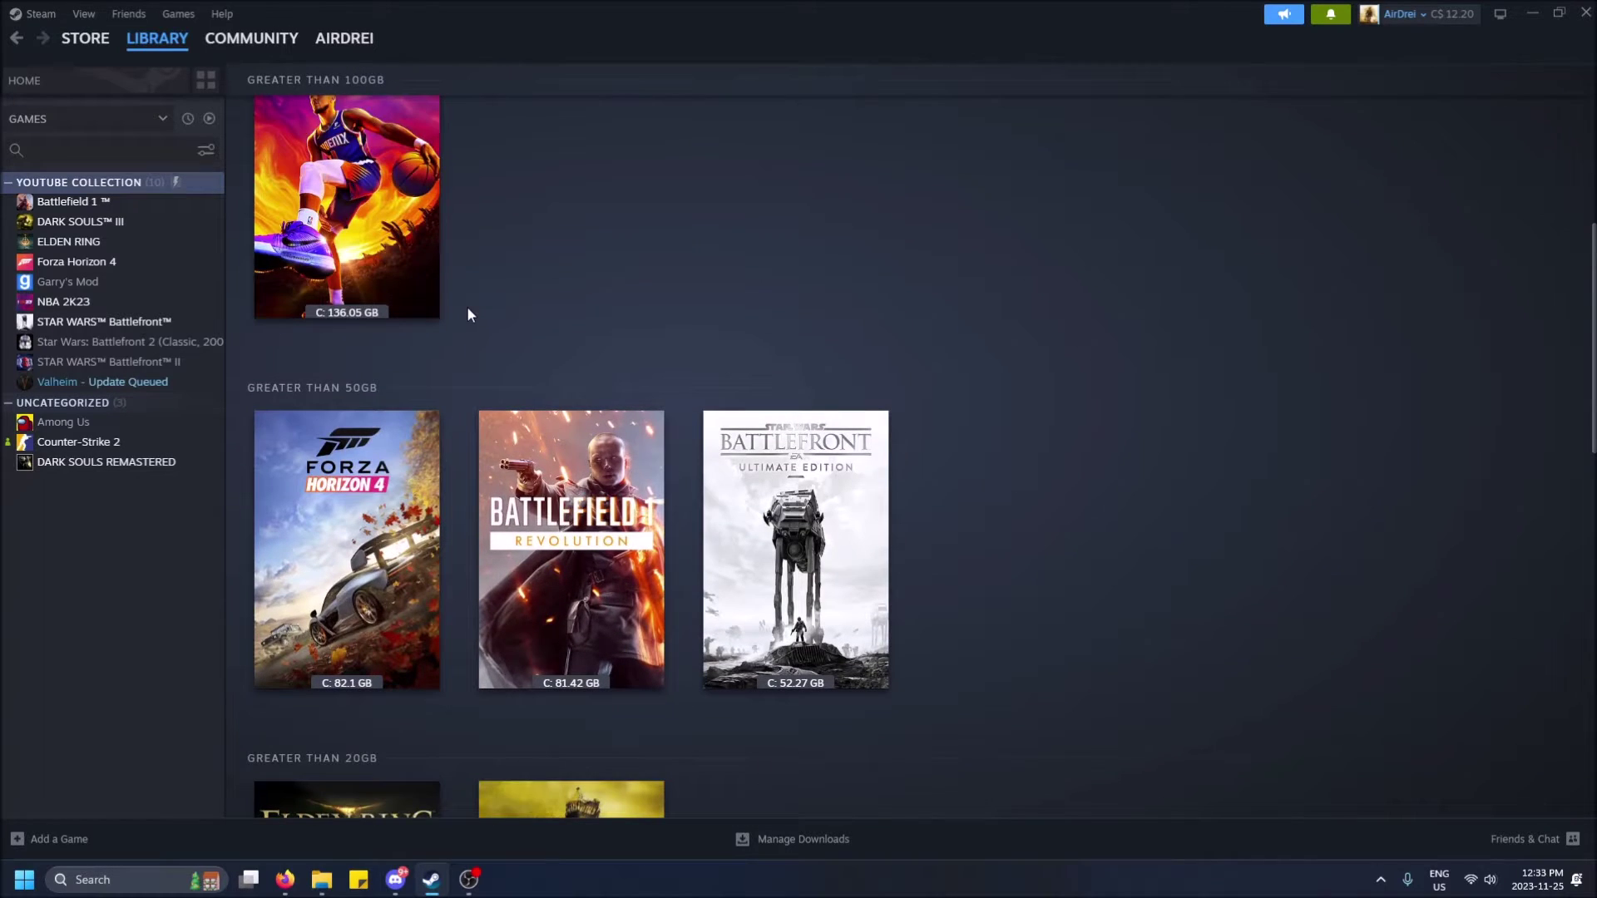
scroll(641, 249, up, 4)
scroll(599, 332, down, 12)
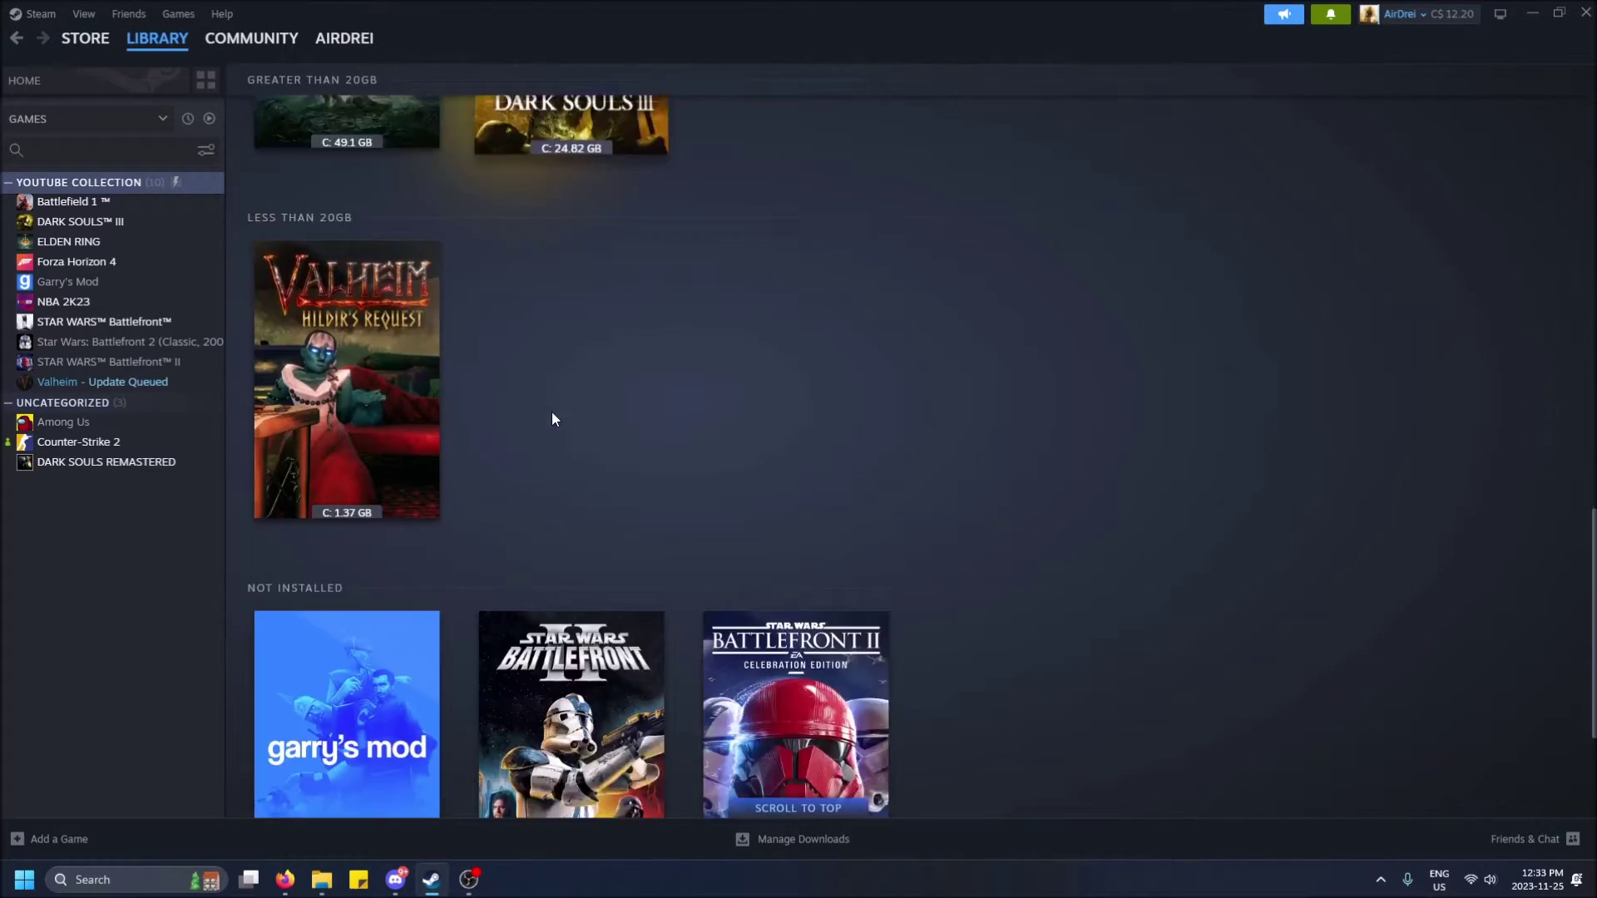
scroll(396, 413, up, 5)
scroll(273, 472, up, 7)
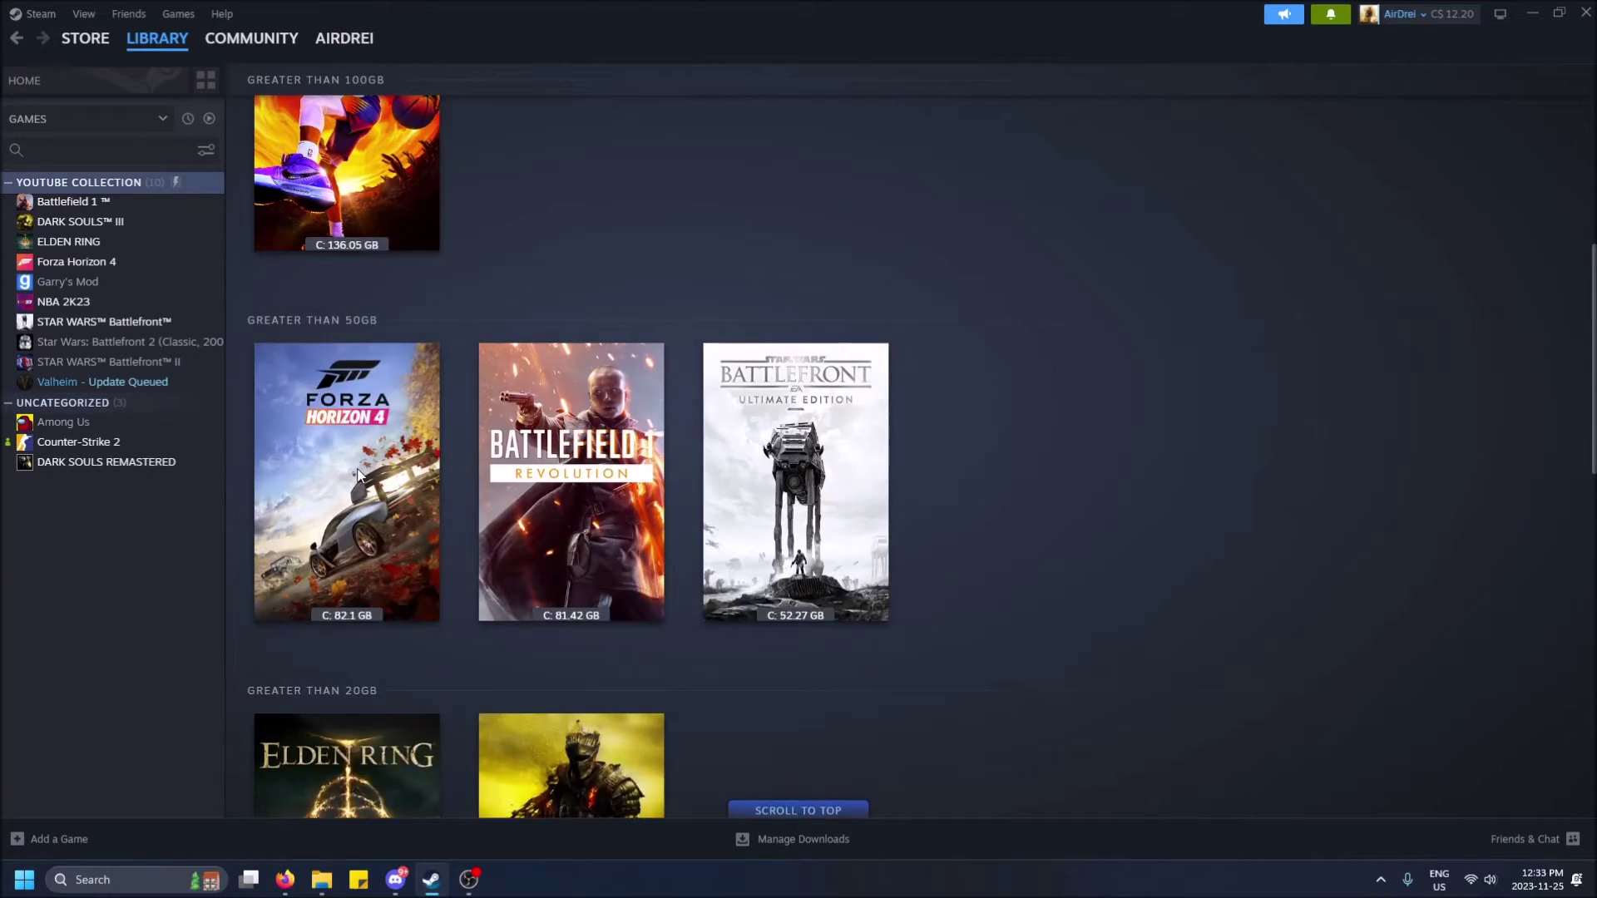
scroll(406, 390, up, 5)
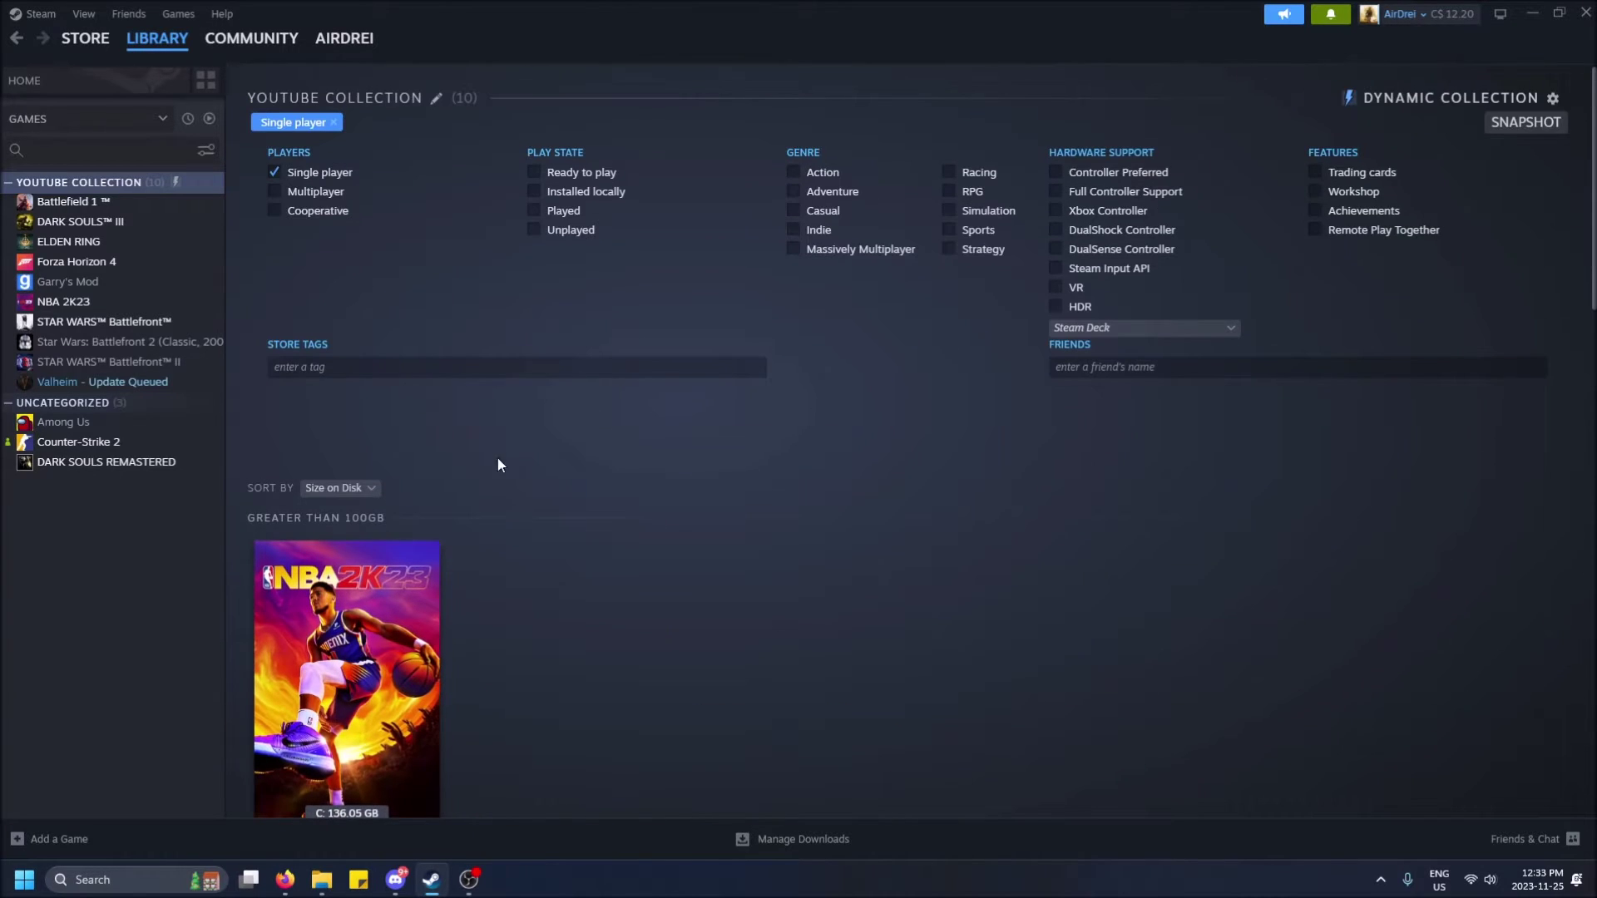
- Try alphabetical sorting on the collection's games and set their sort order to Last Played
click(338, 488)
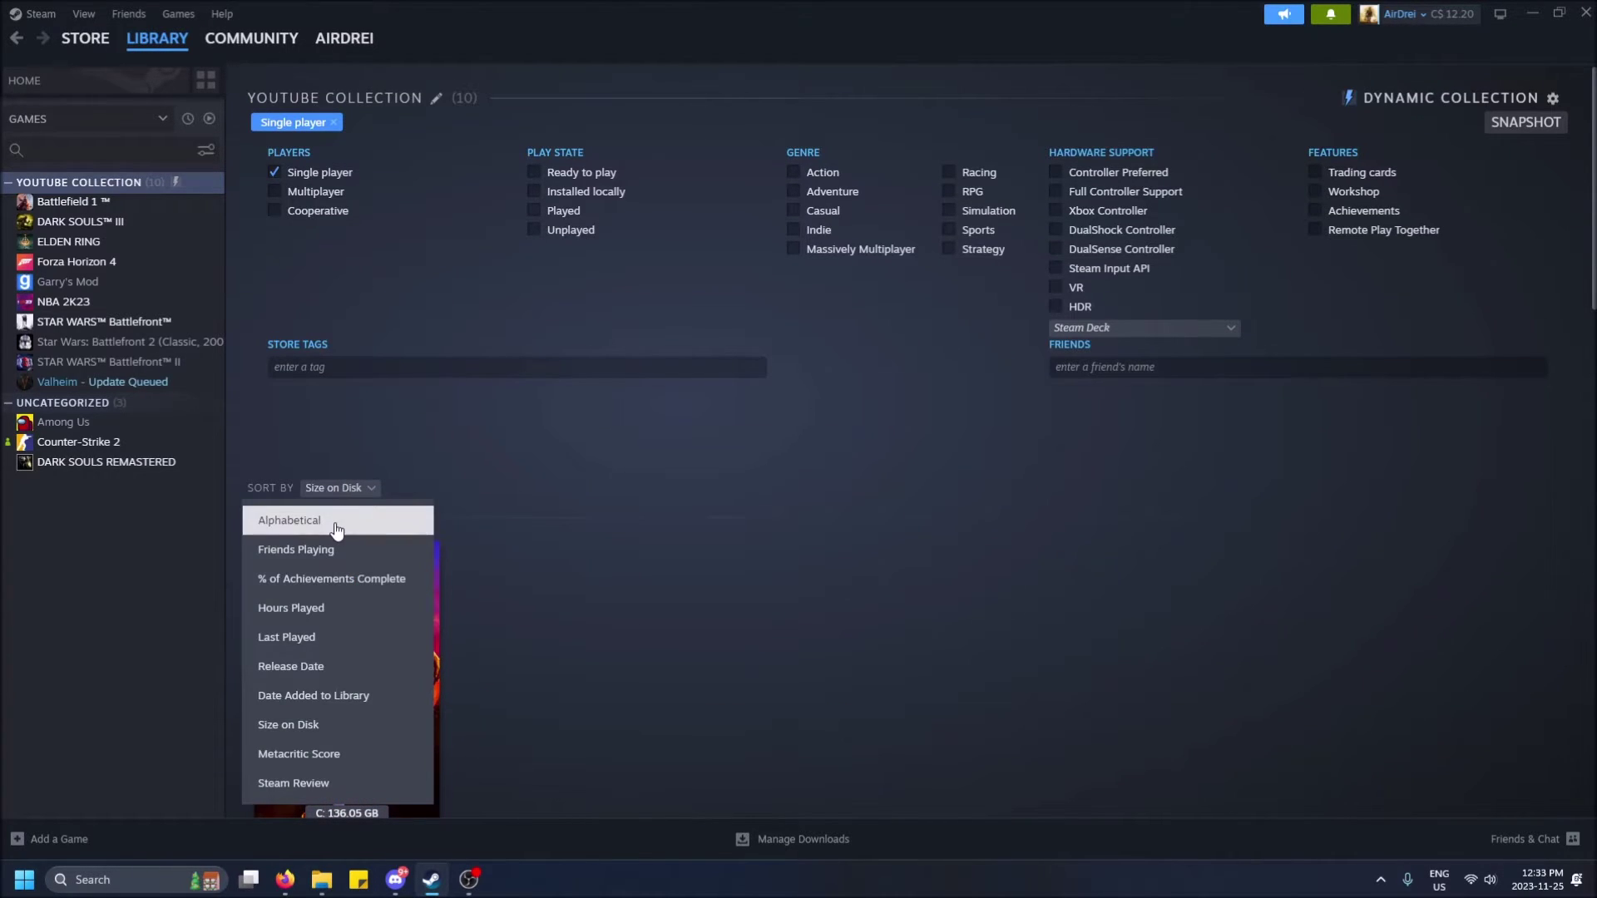
click(338, 525)
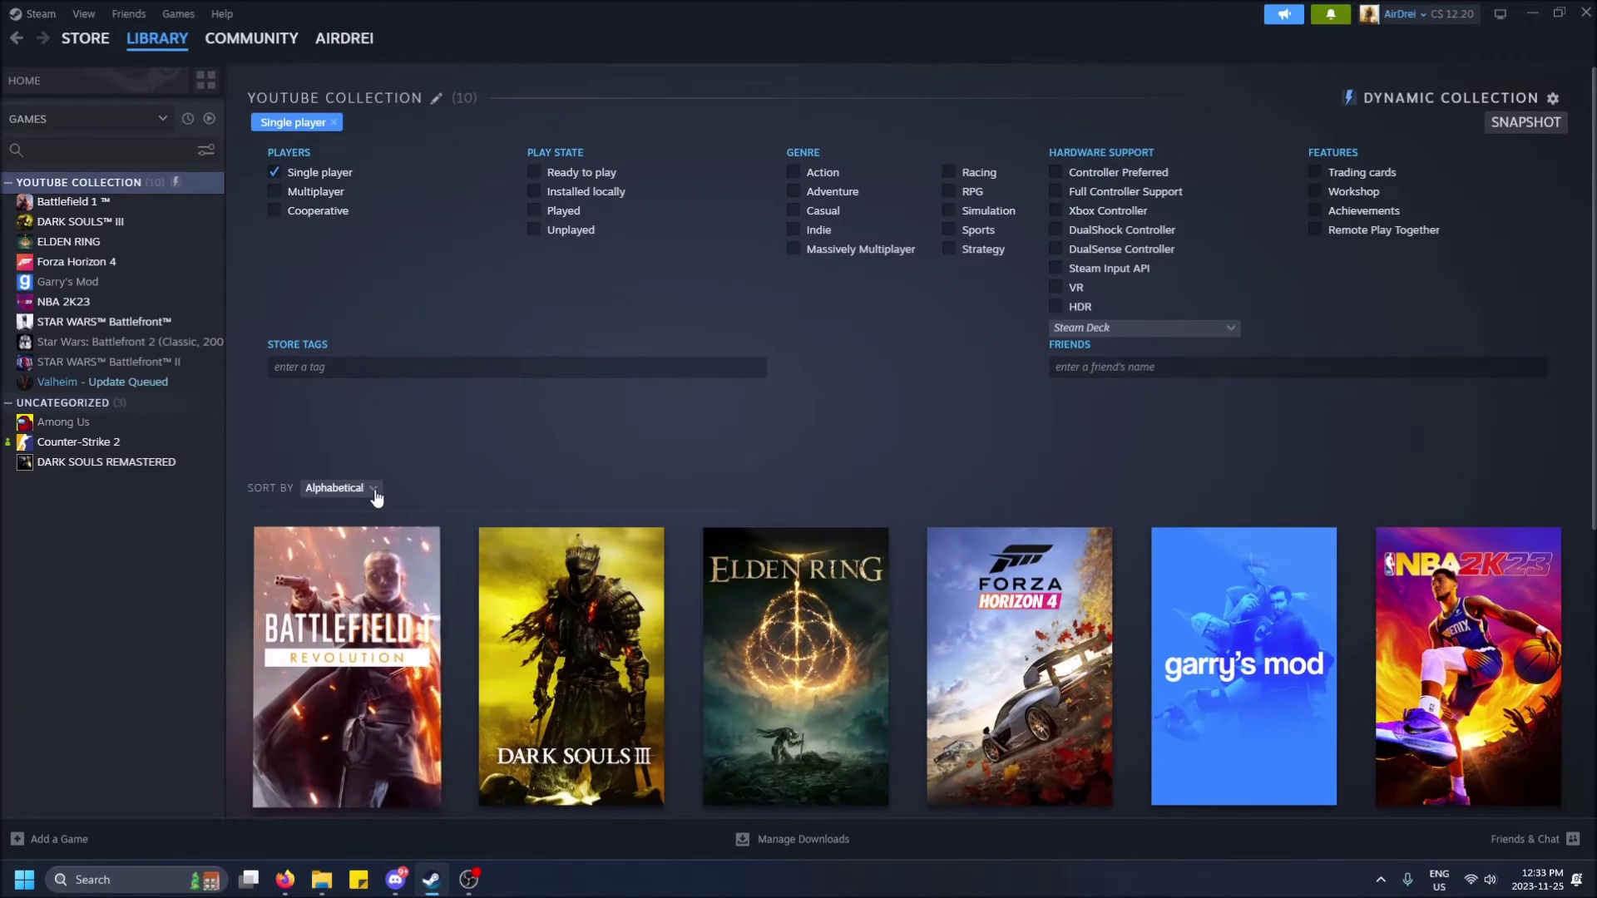
click(343, 487)
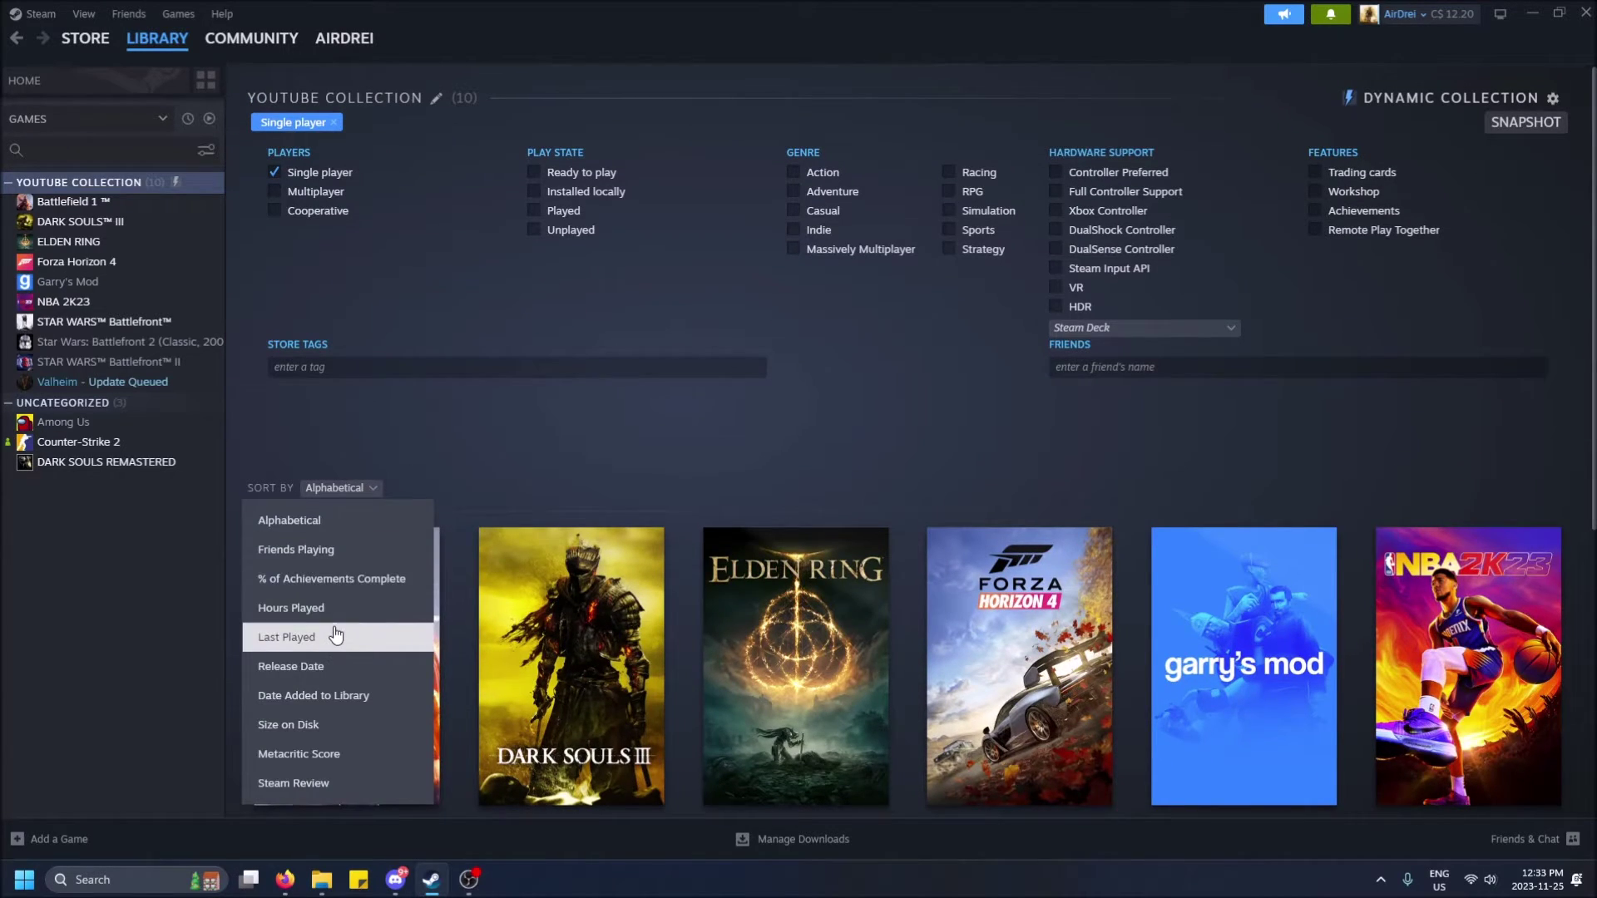
click(336, 634)
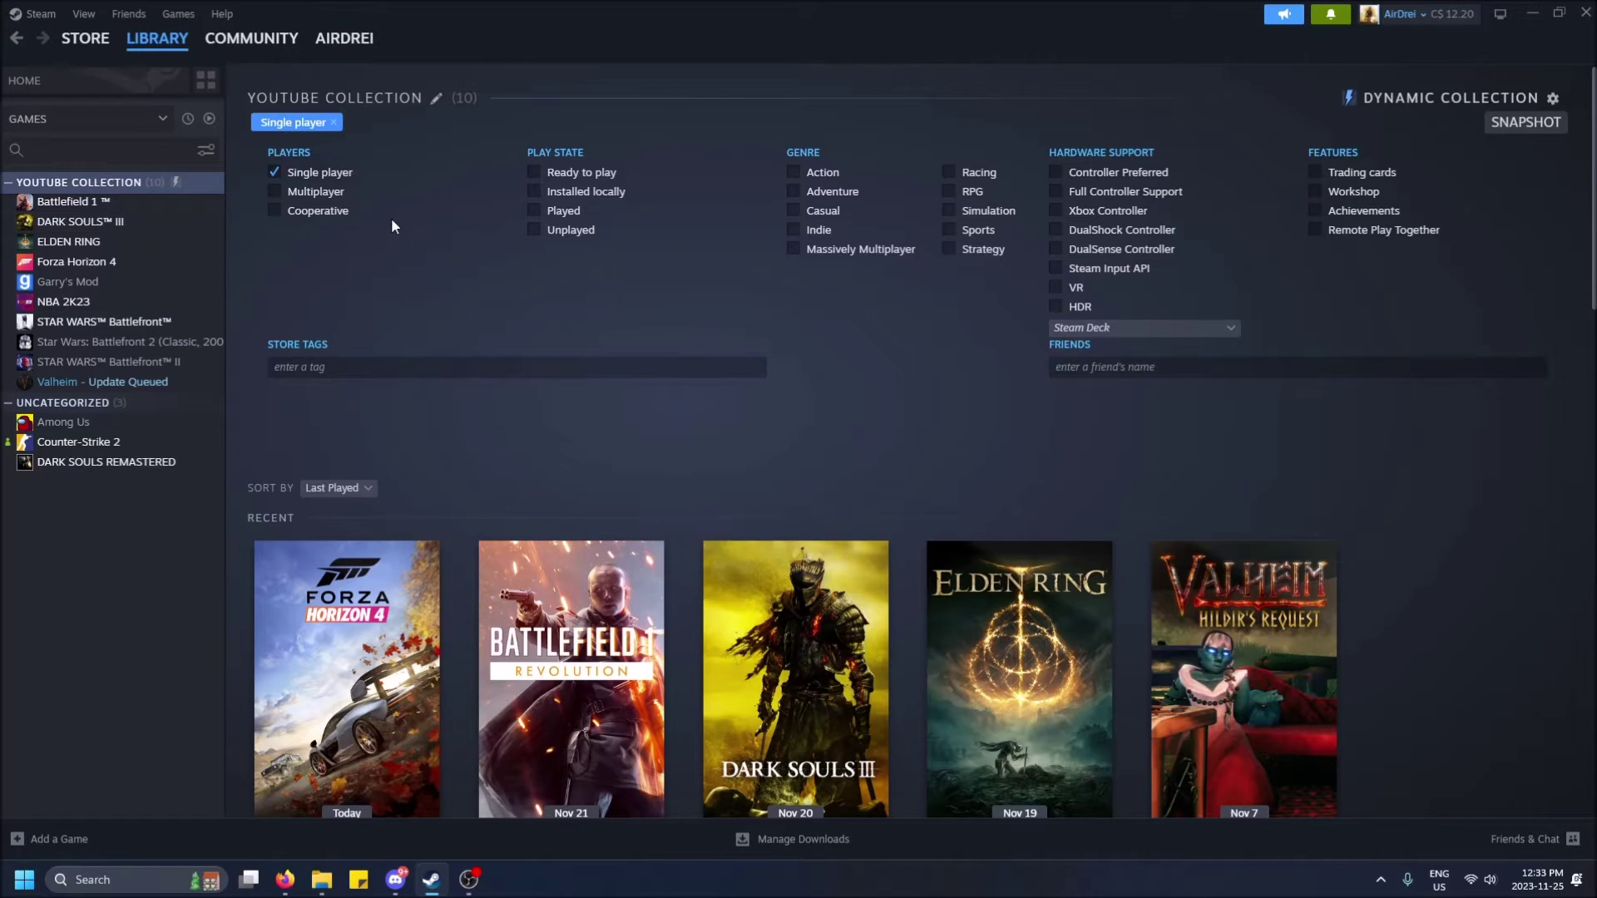
scroll(645, 496, down, 5)
scroll(661, 482, up, 5)
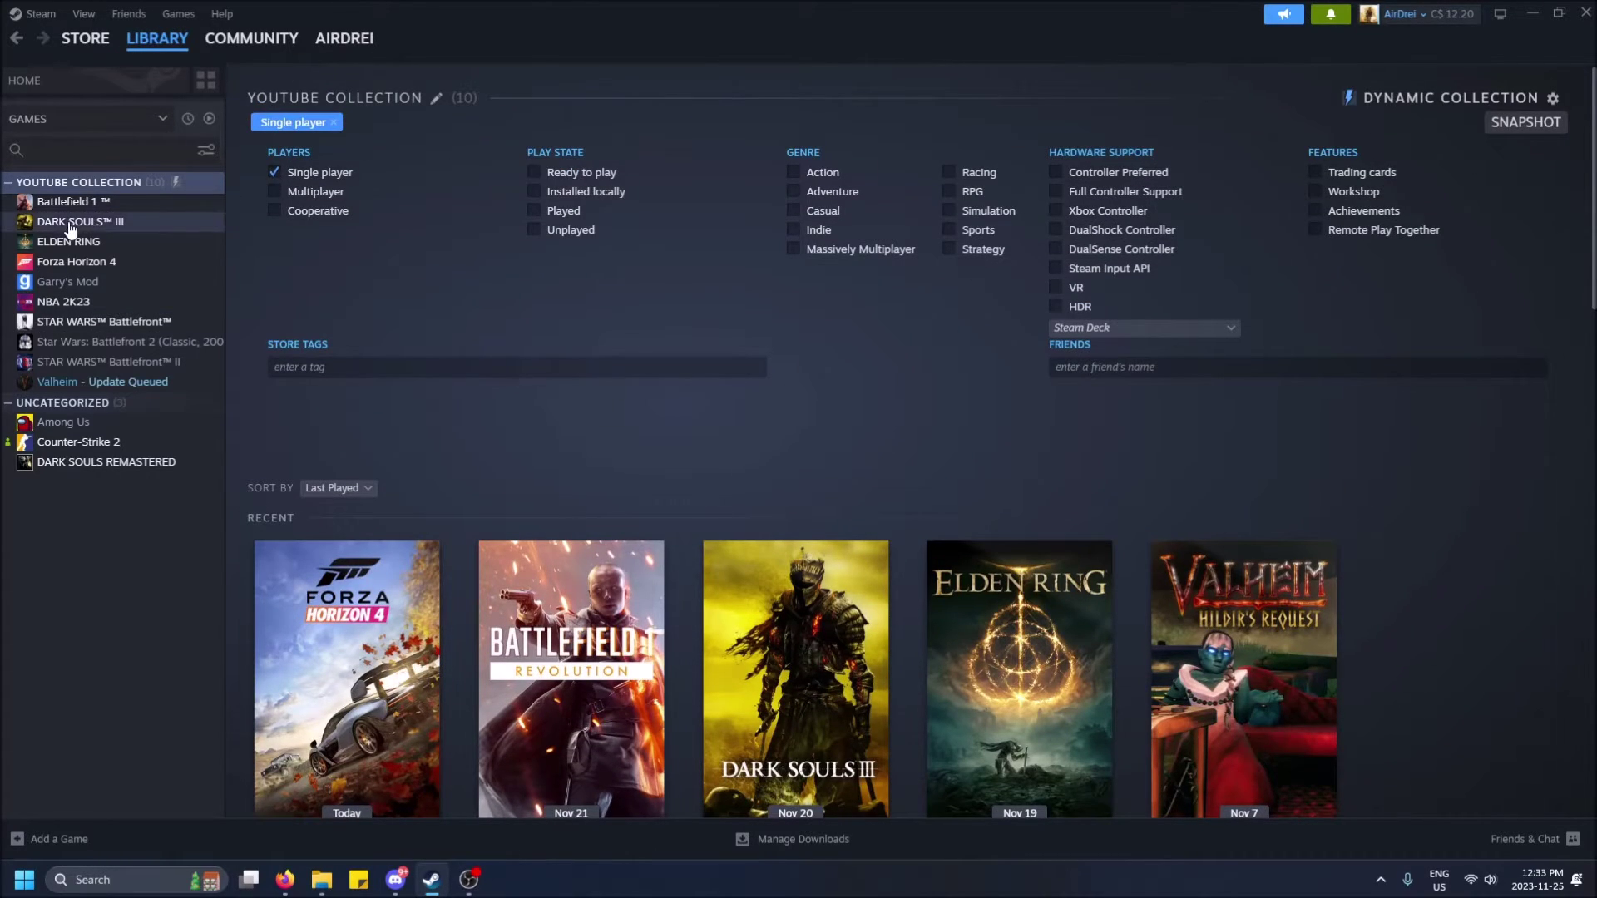
- Narrow the collection further with the Xbox Controller hardware filter and the Trading cards feature filter
click(1057, 211)
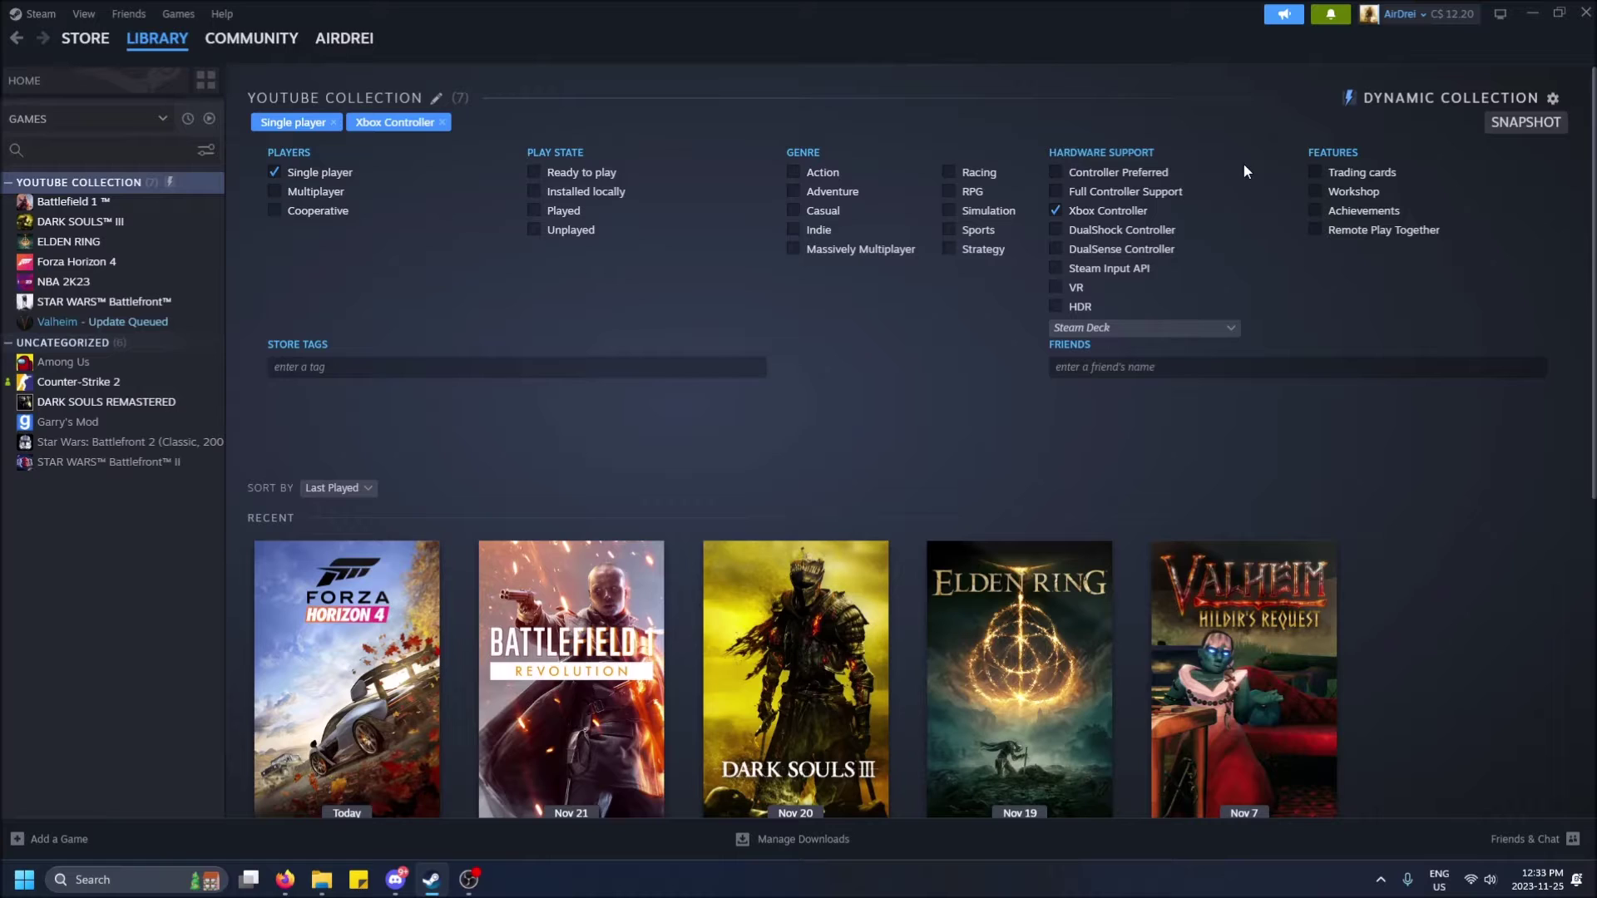
click(1315, 172)
click(1332, 175)
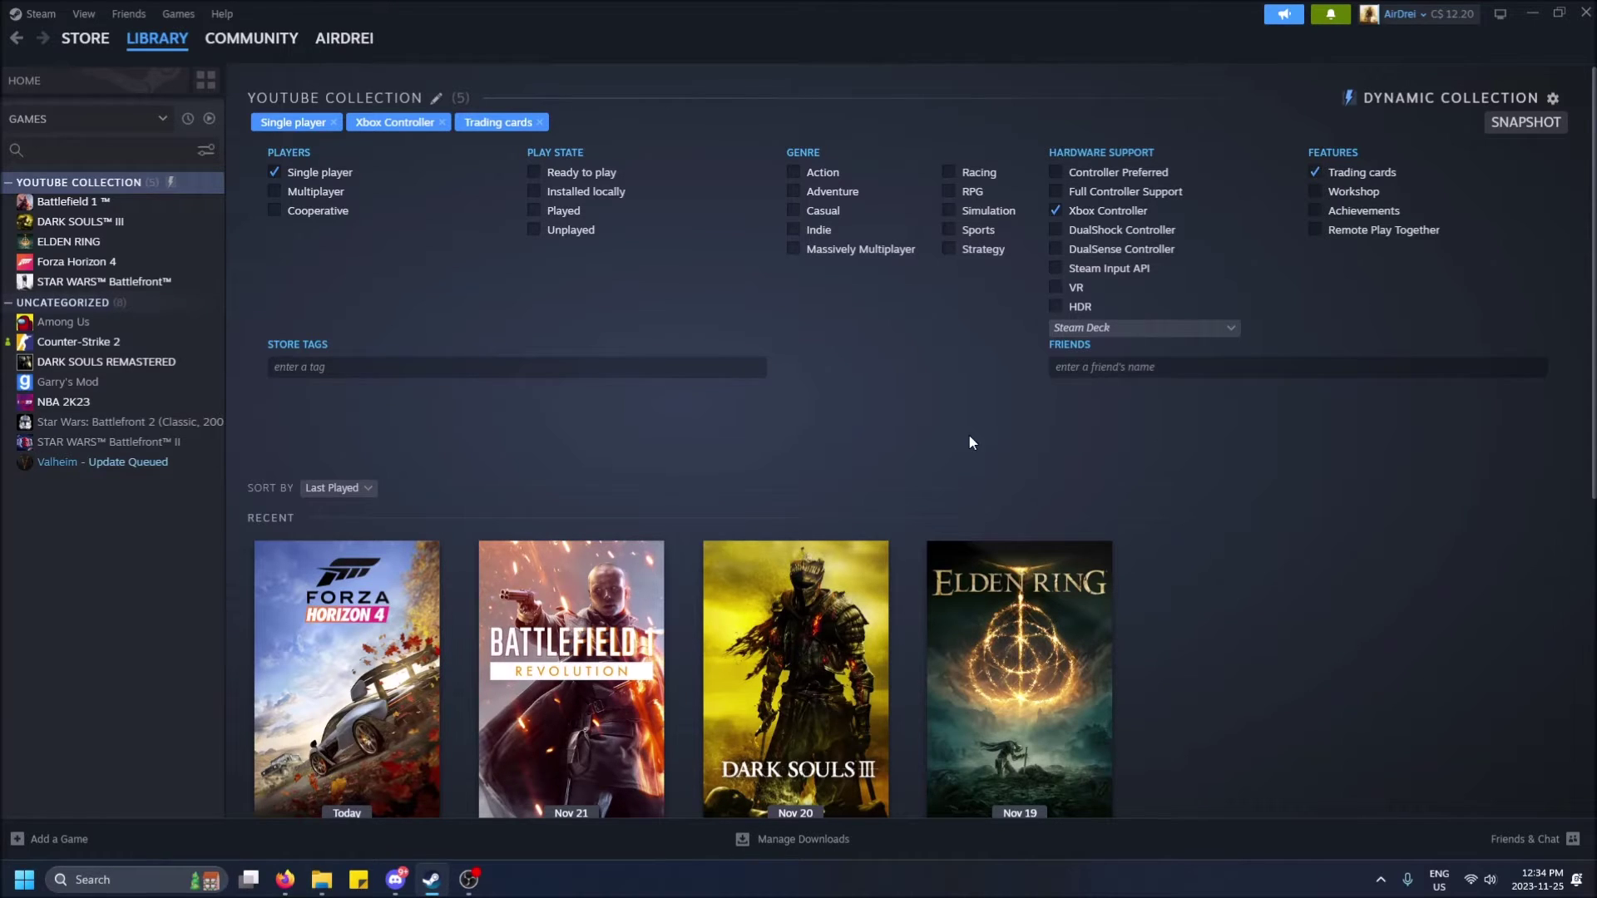
- Review which games match the collection's filters, grouped by when they were last played
scroll(1101, 427, down, 5)
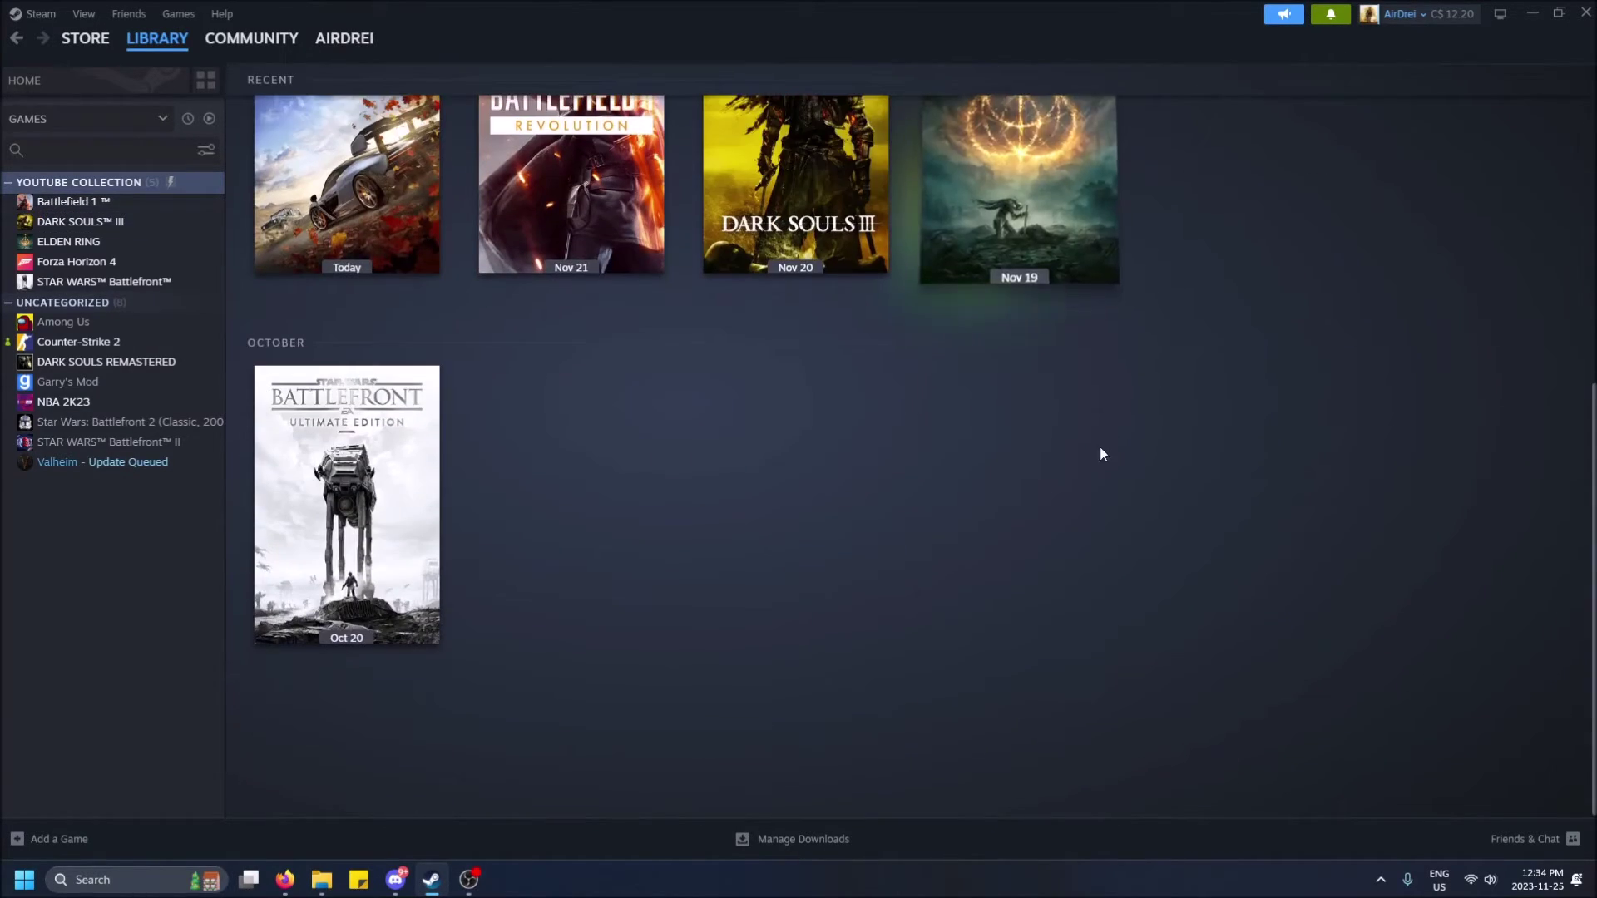
scroll(1100, 456, up, 5)
scroll(1100, 457, up, 1)
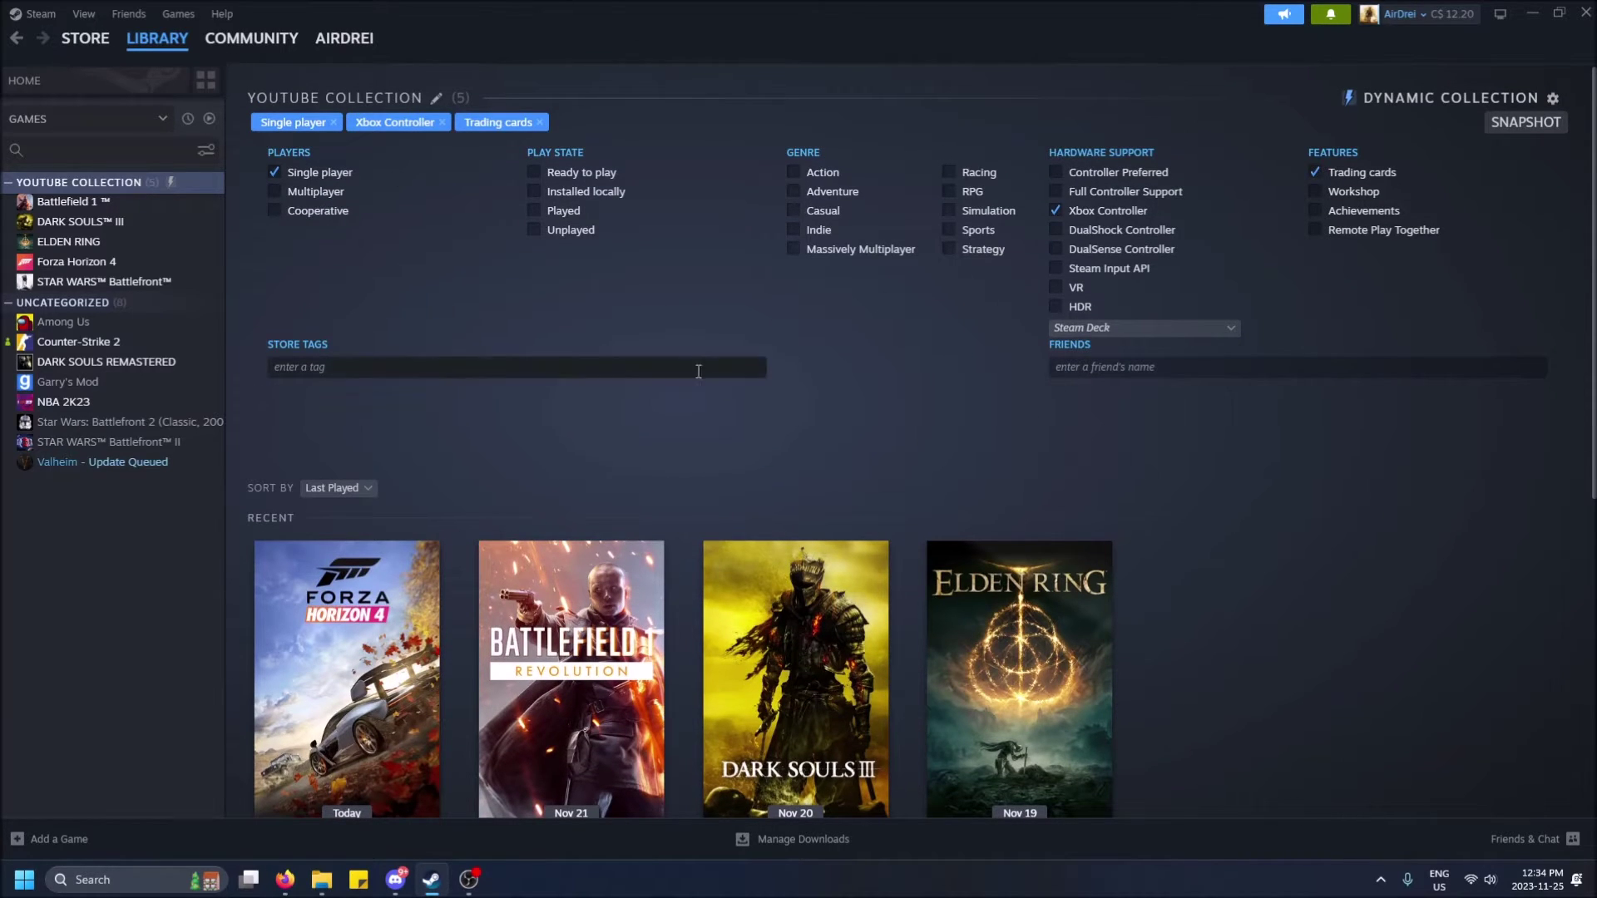
scroll(582, 440, down, 5)
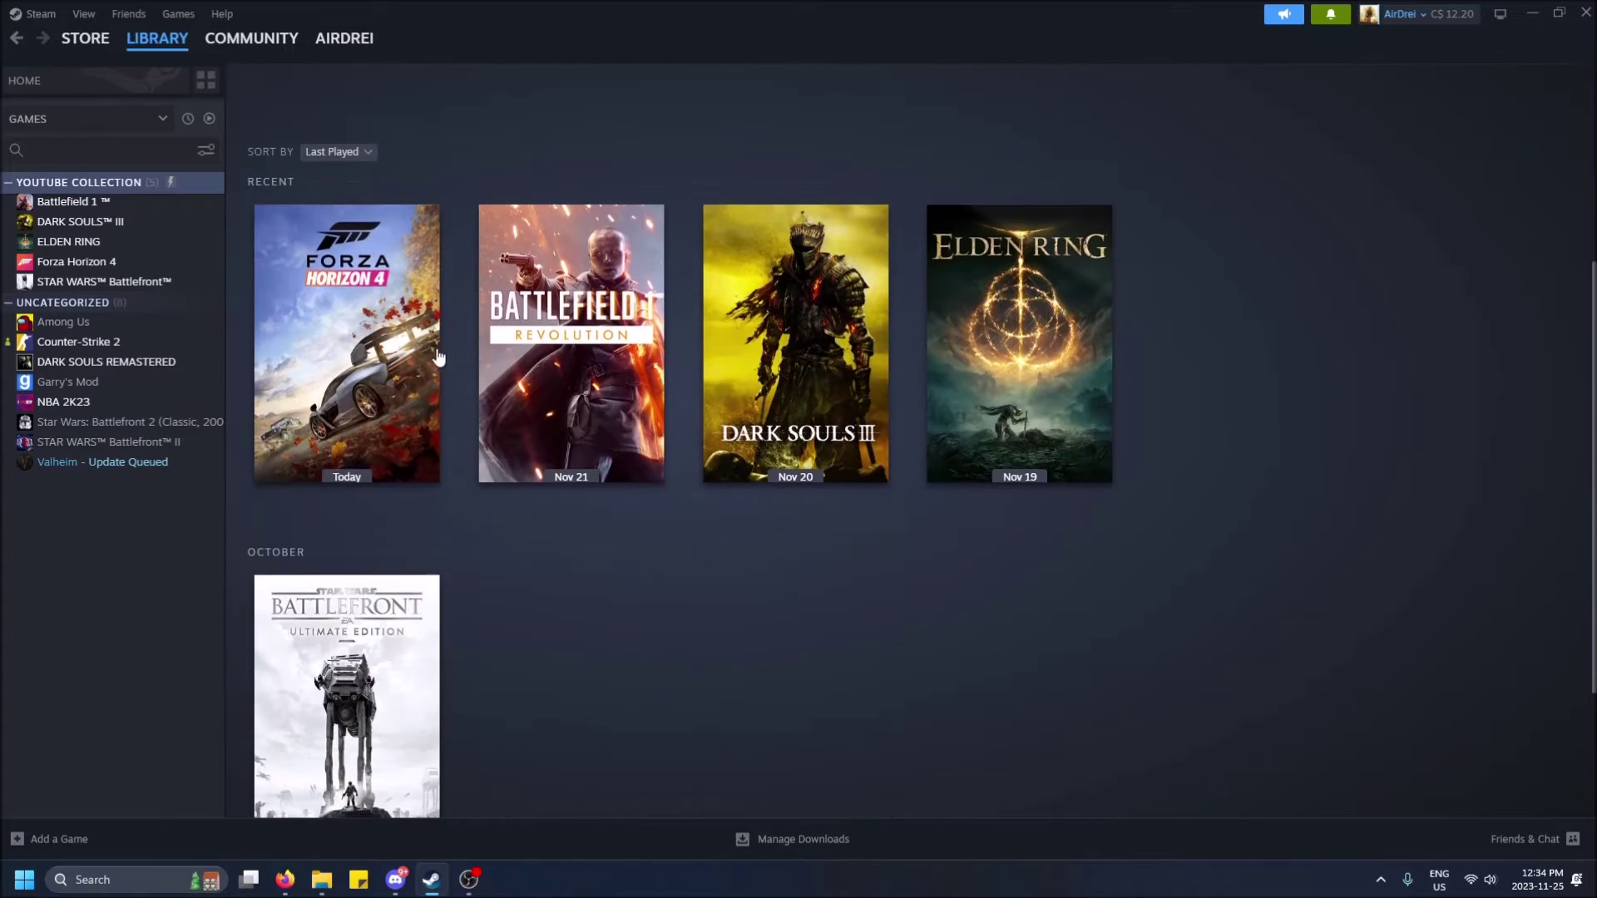
scroll(726, 535, up, 5)
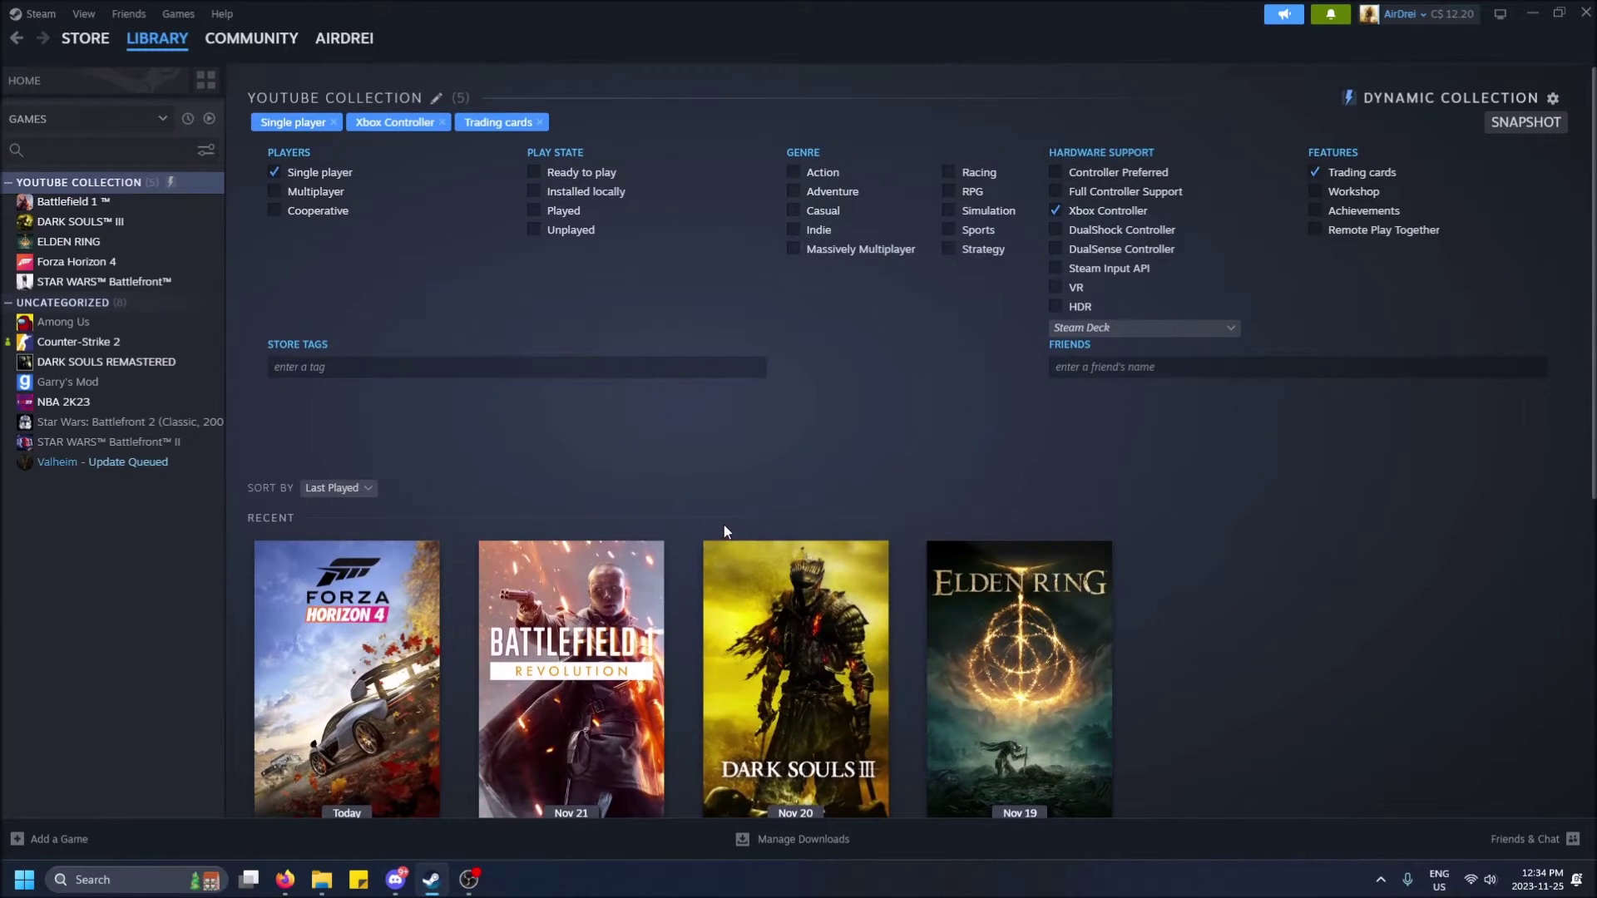
scroll(721, 521, down, 5)
scroll(710, 504, up, 5)
scroll(703, 498, down, 5)
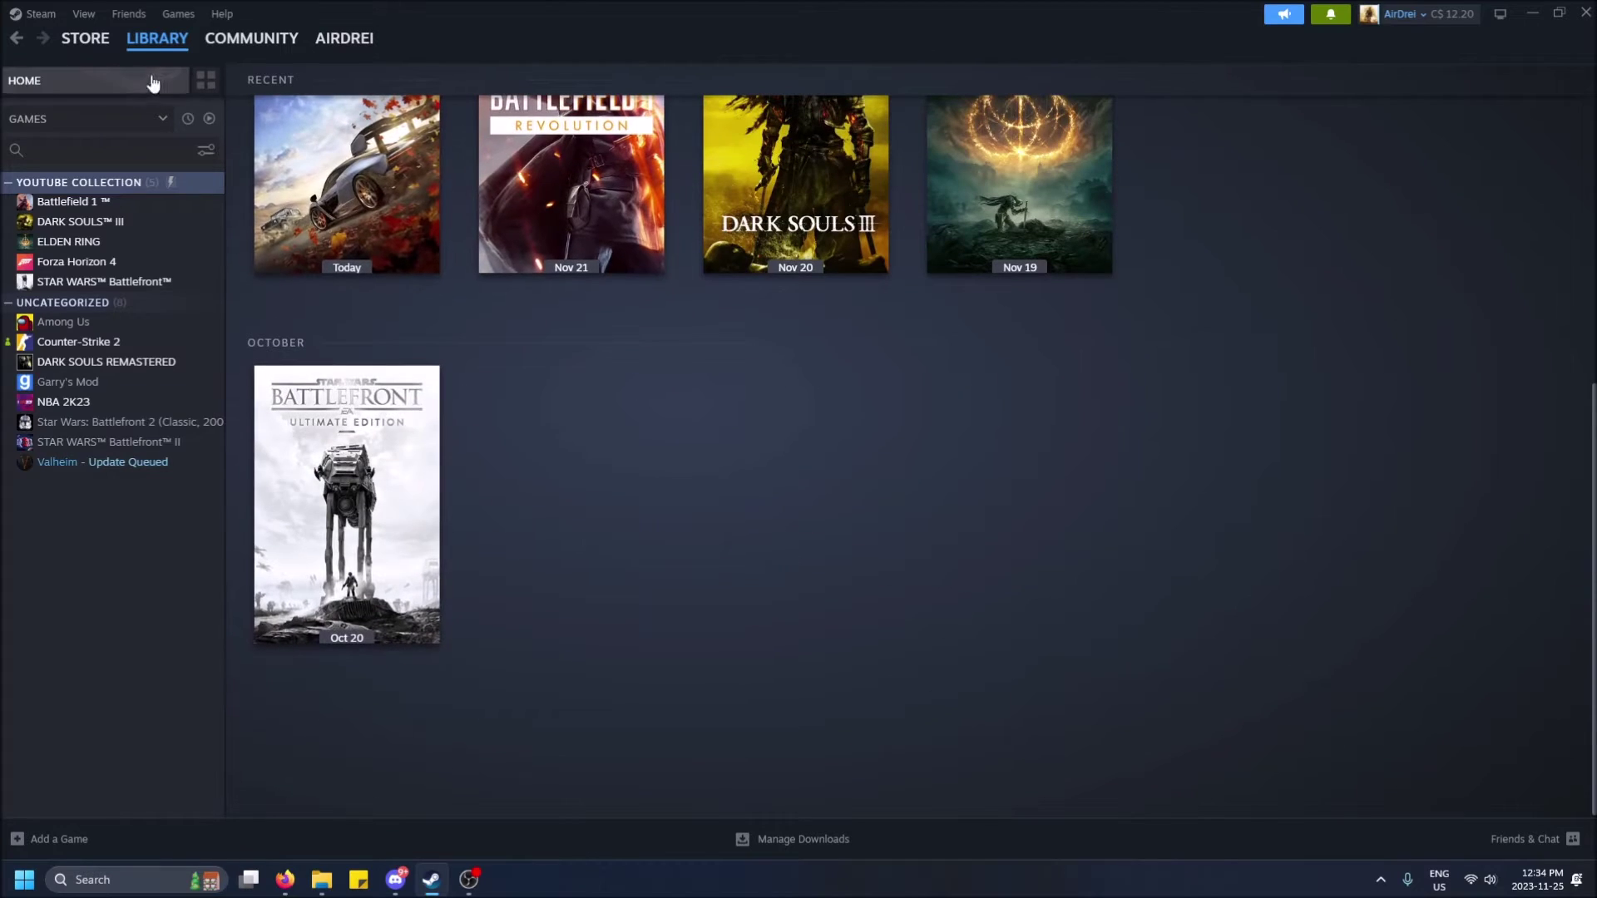
- Add a shelf to the library home page and have it display the existing collection named dynamic collection
click(168, 67)
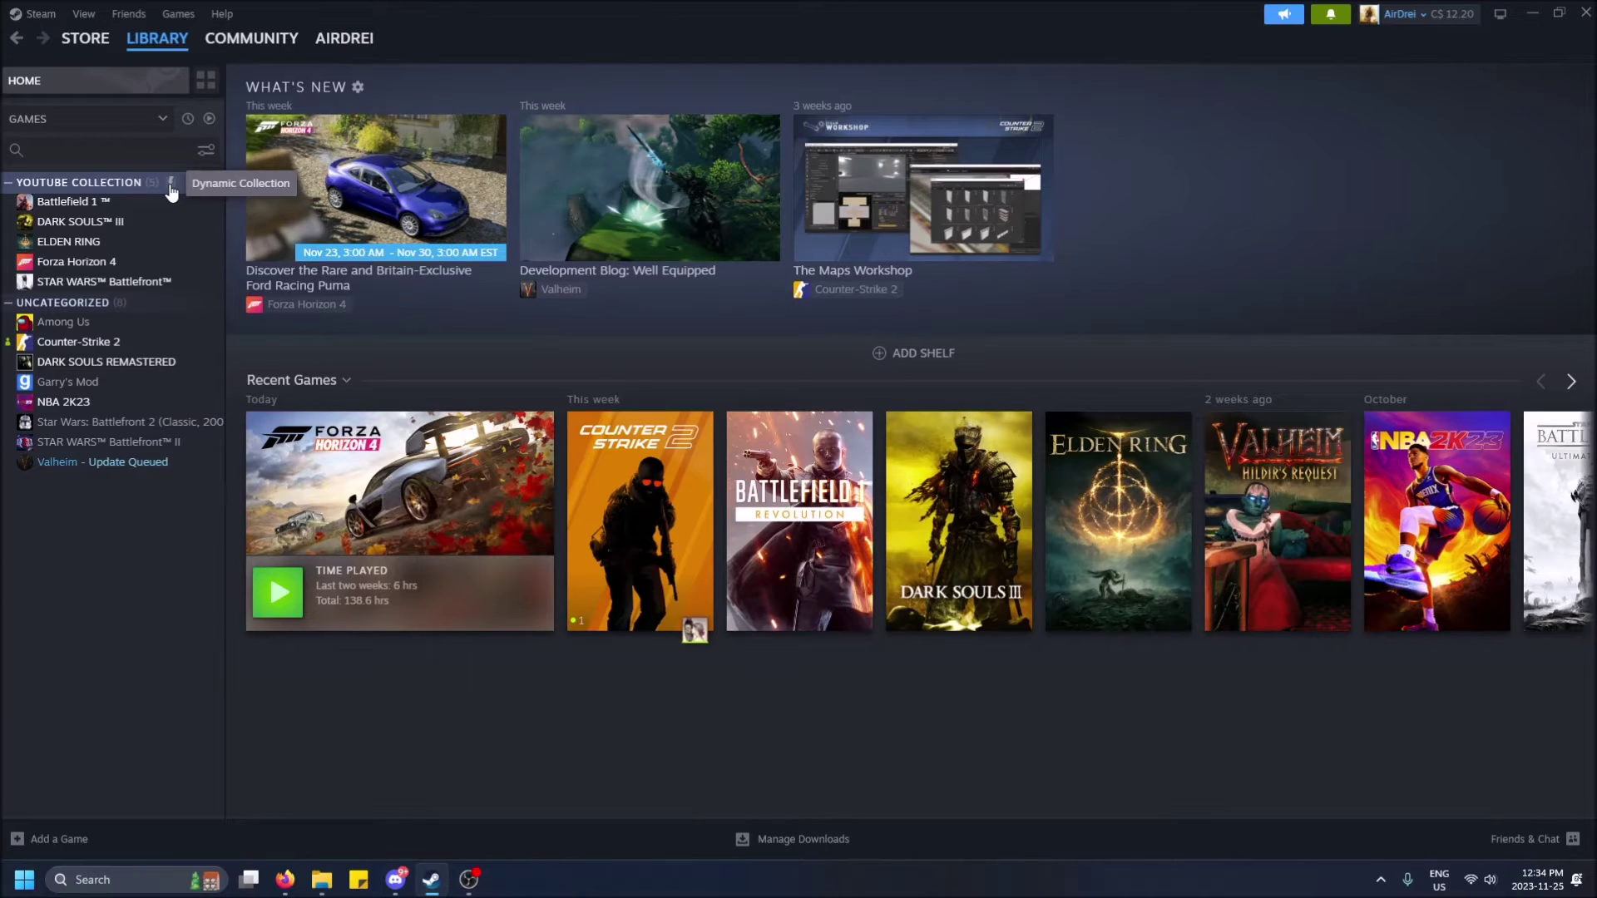
click(948, 352)
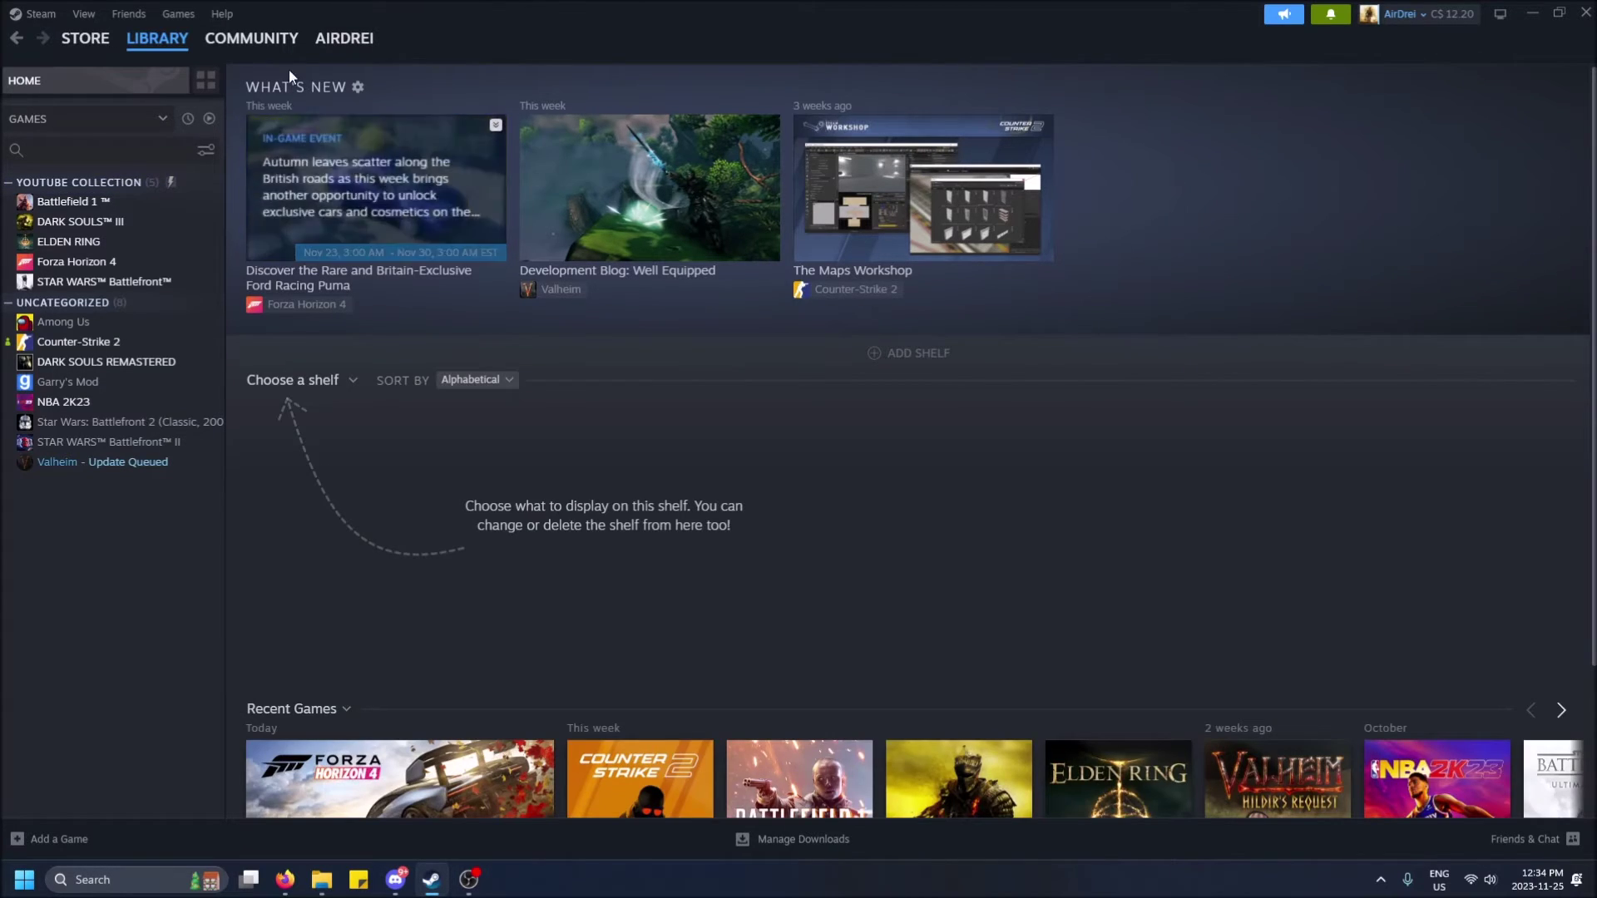
click(331, 382)
click(322, 431)
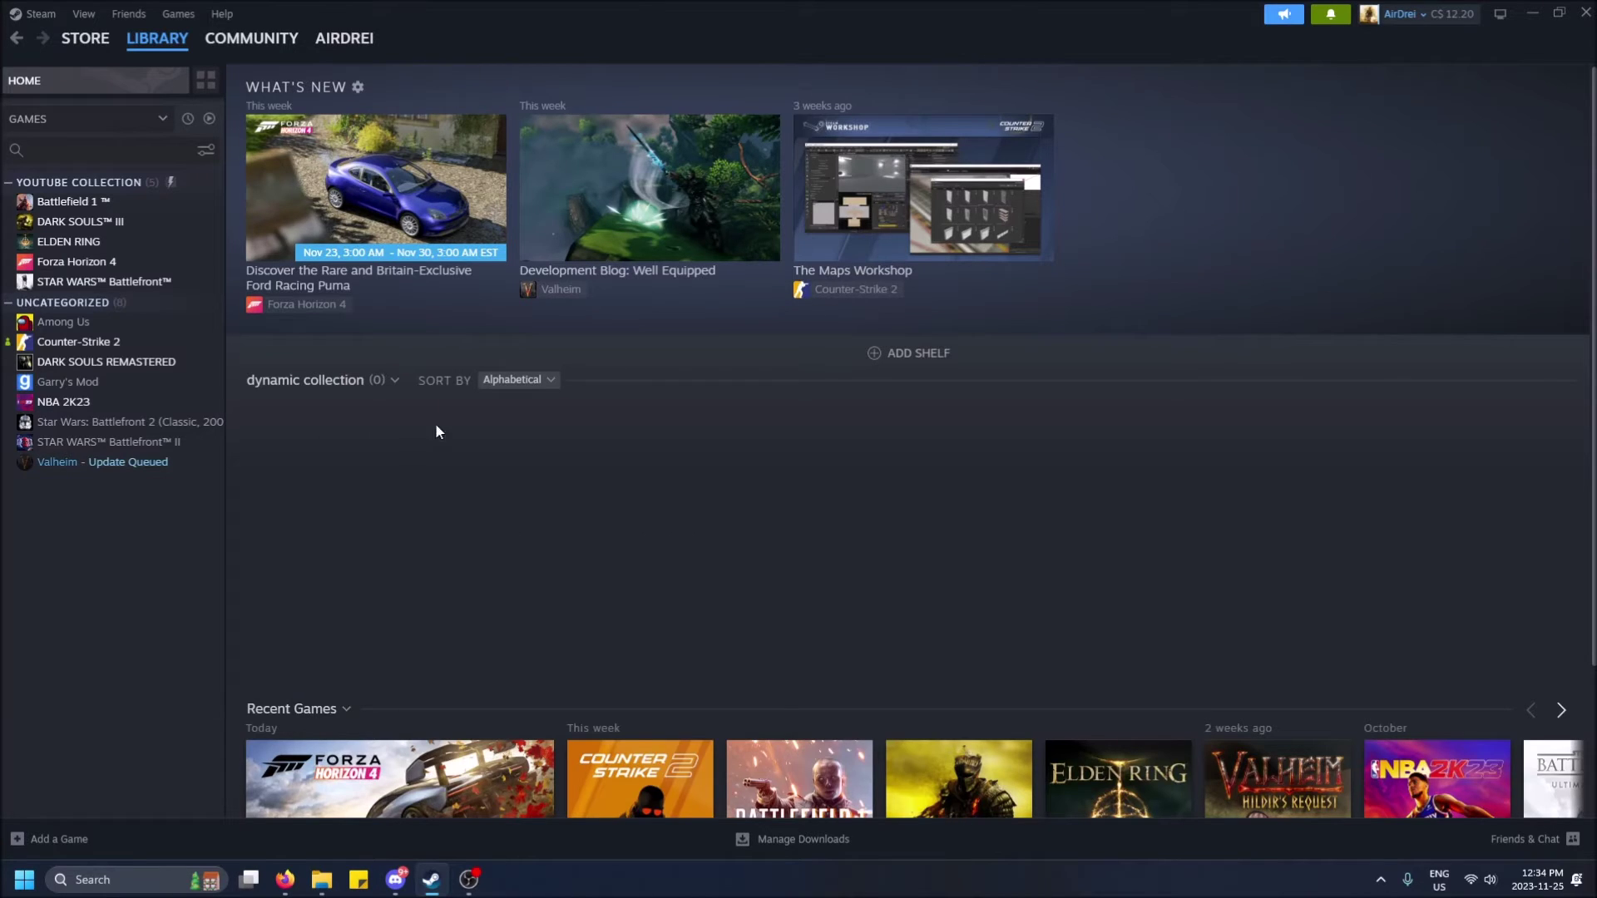
- Try sorting the new shelf alphabetically, by % of Achievements Complete and by Friends Playing
click(517, 384)
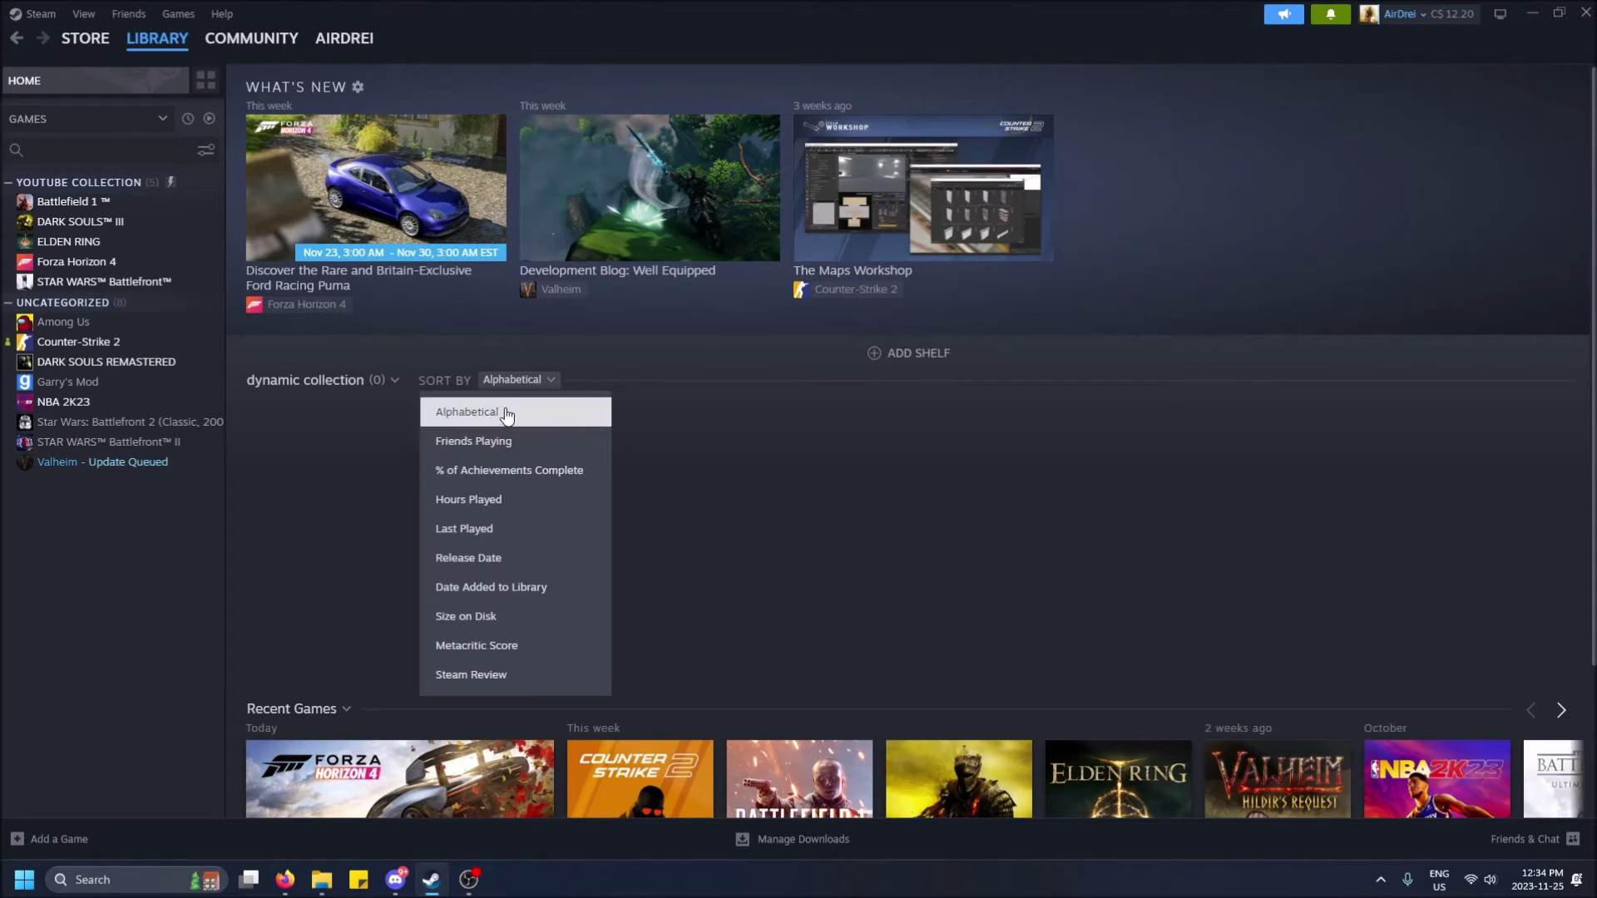
click(508, 414)
click(517, 382)
click(532, 470)
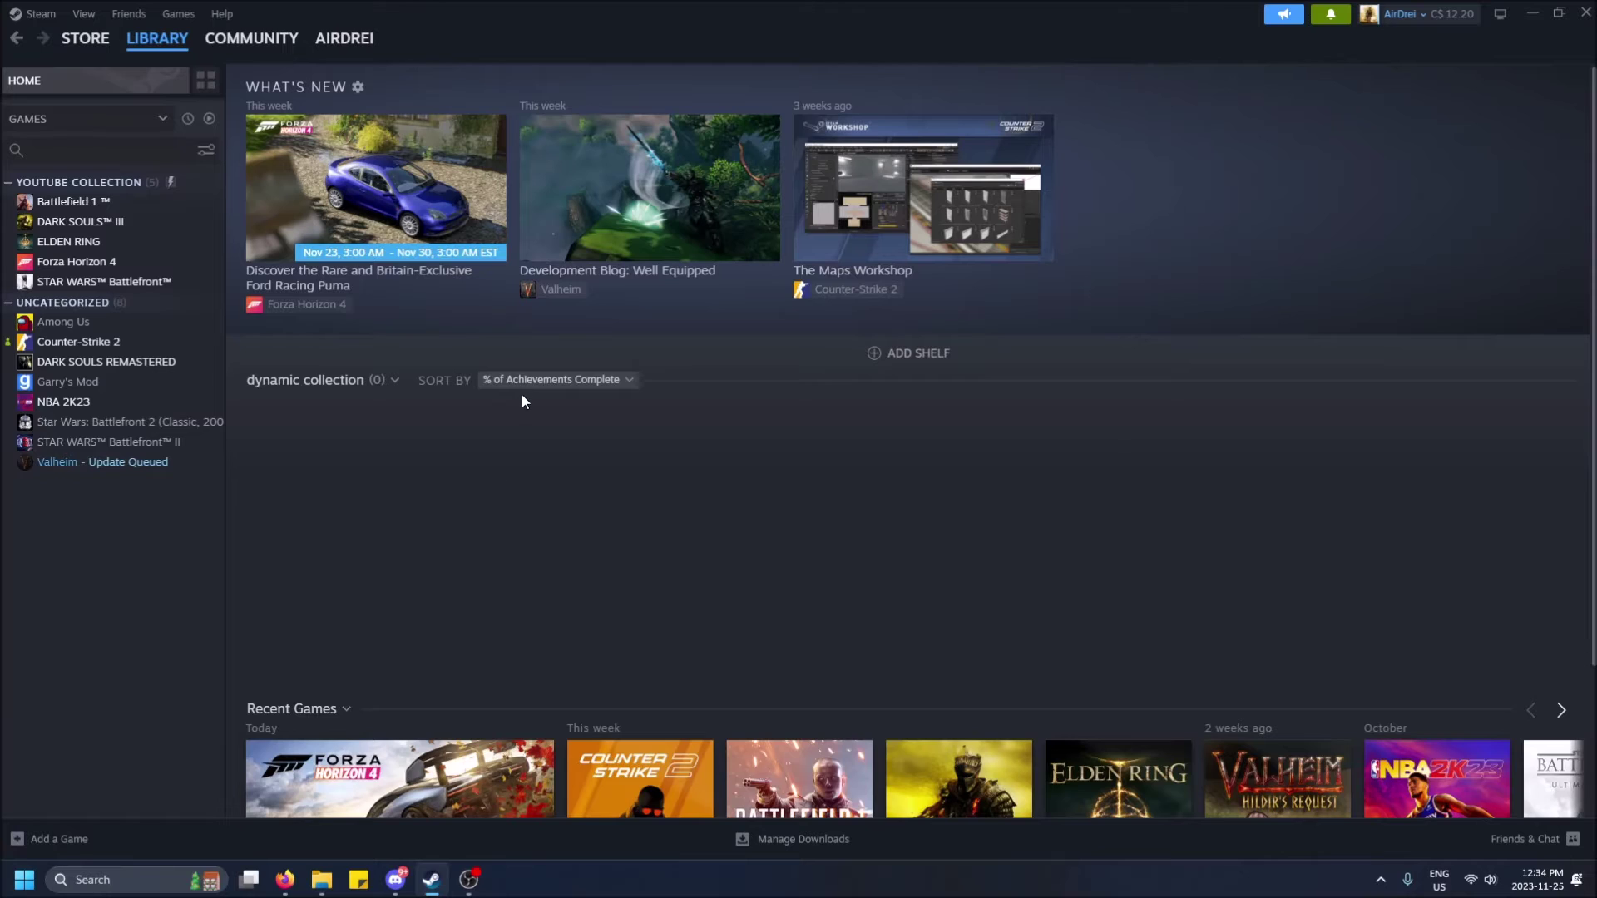
click(522, 382)
click(509, 439)
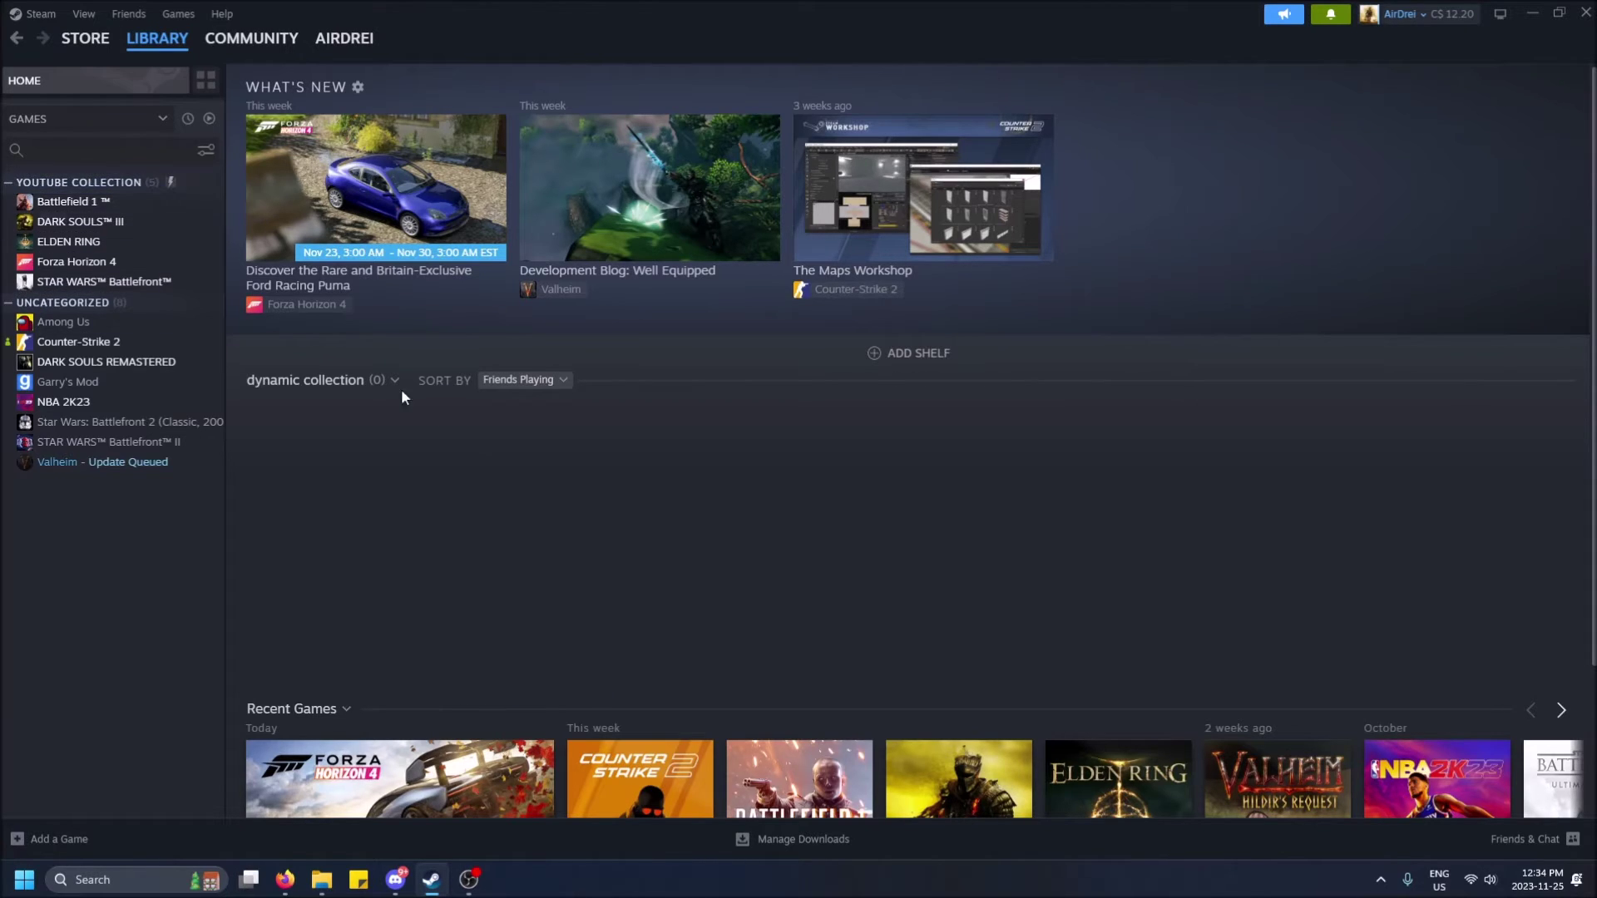
- Switch the shelf to the Youtube collection and sort its games alphabetically, finishing with % of Achievements Complete
click(312, 381)
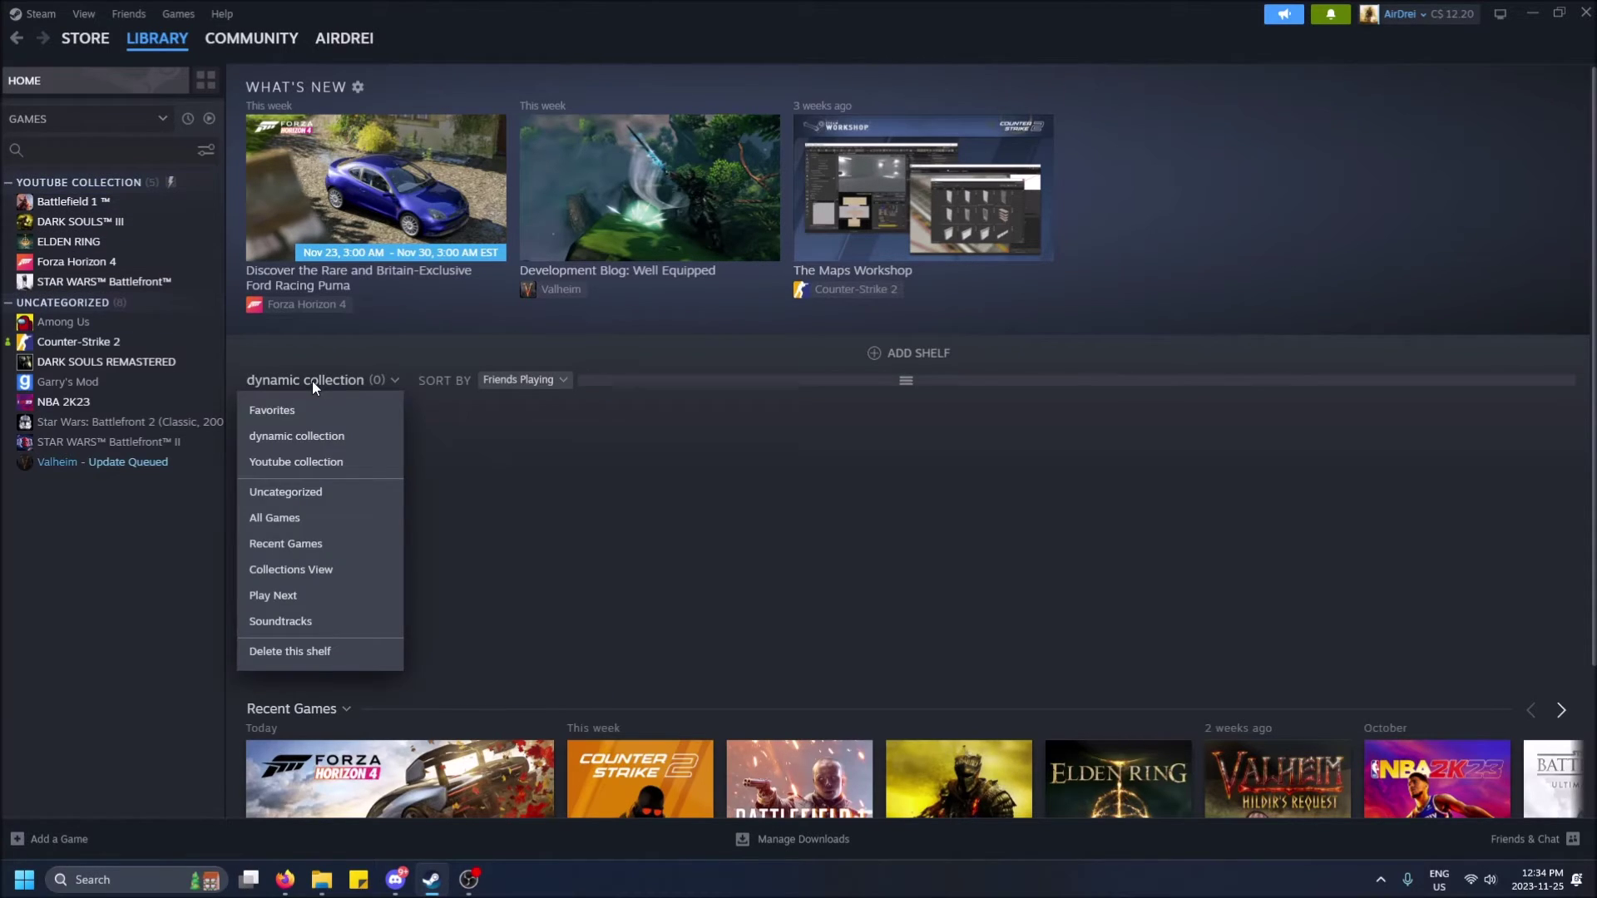
click(290, 464)
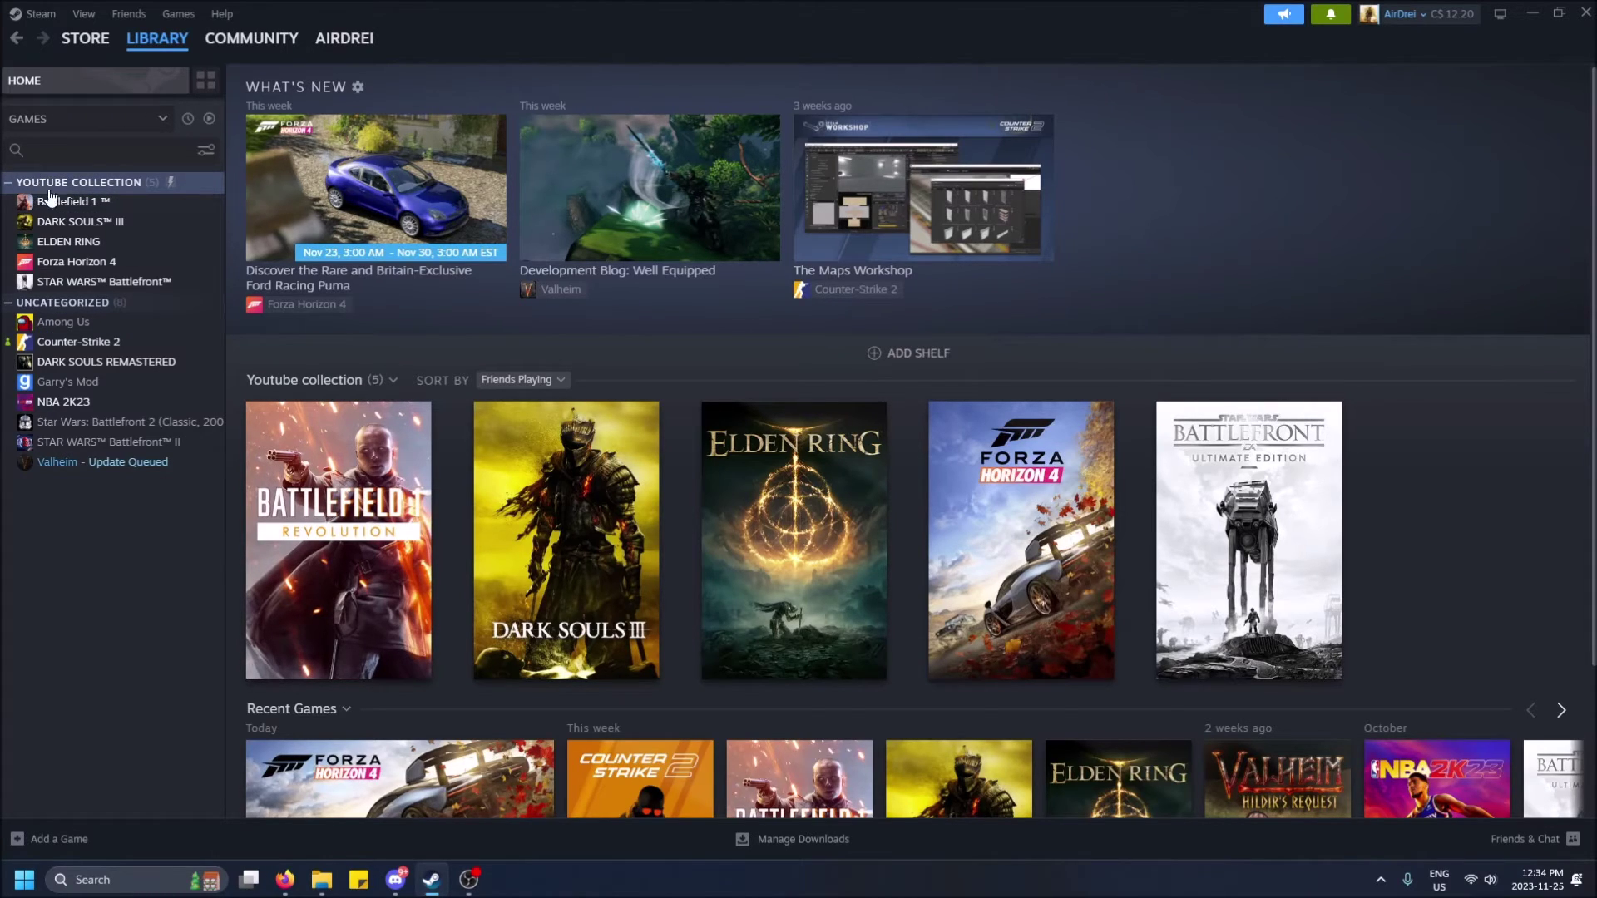
click(517, 380)
click(534, 405)
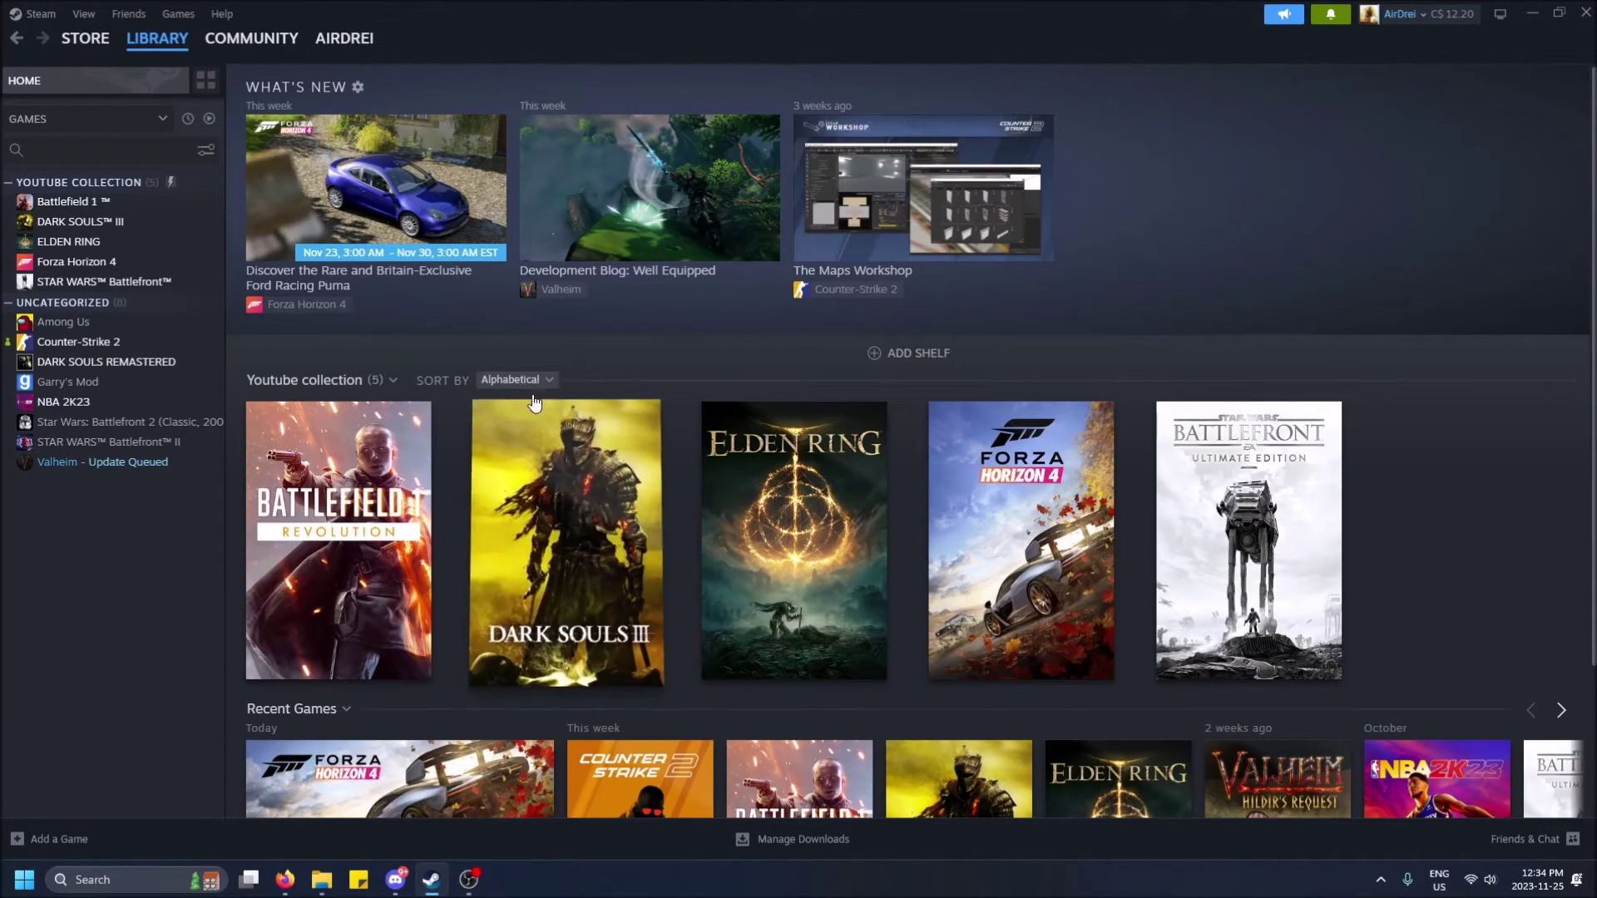
click(517, 380)
click(516, 467)
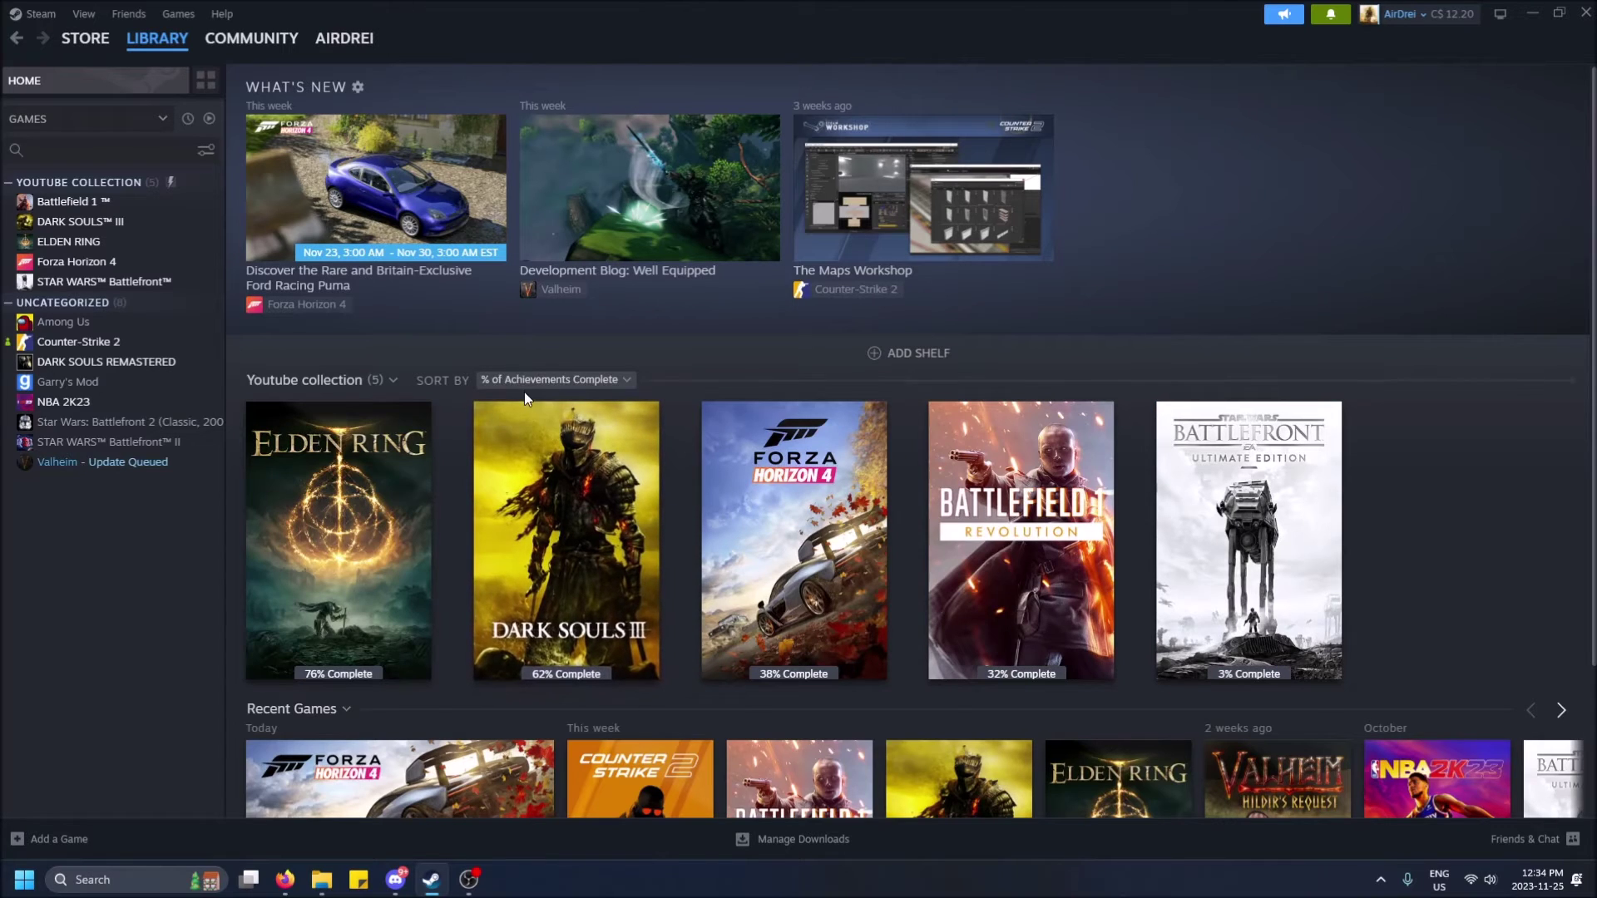
- Sort the Youtube collection shelf on the library home page by Release Date
click(532, 383)
click(466, 558)
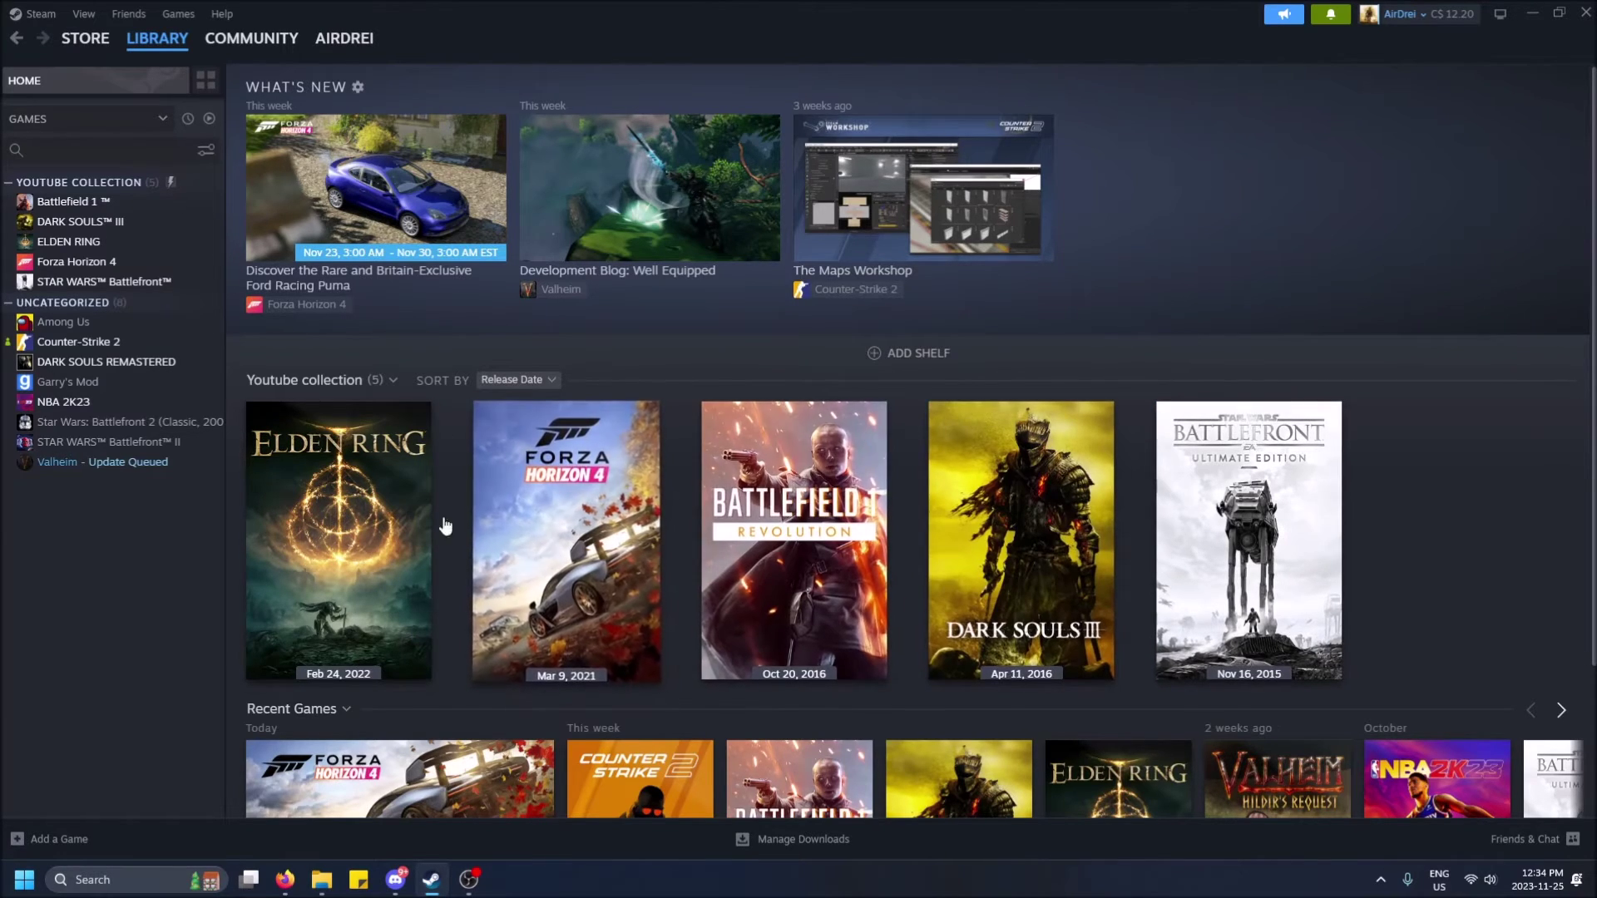
scroll(441, 524, down, 2)
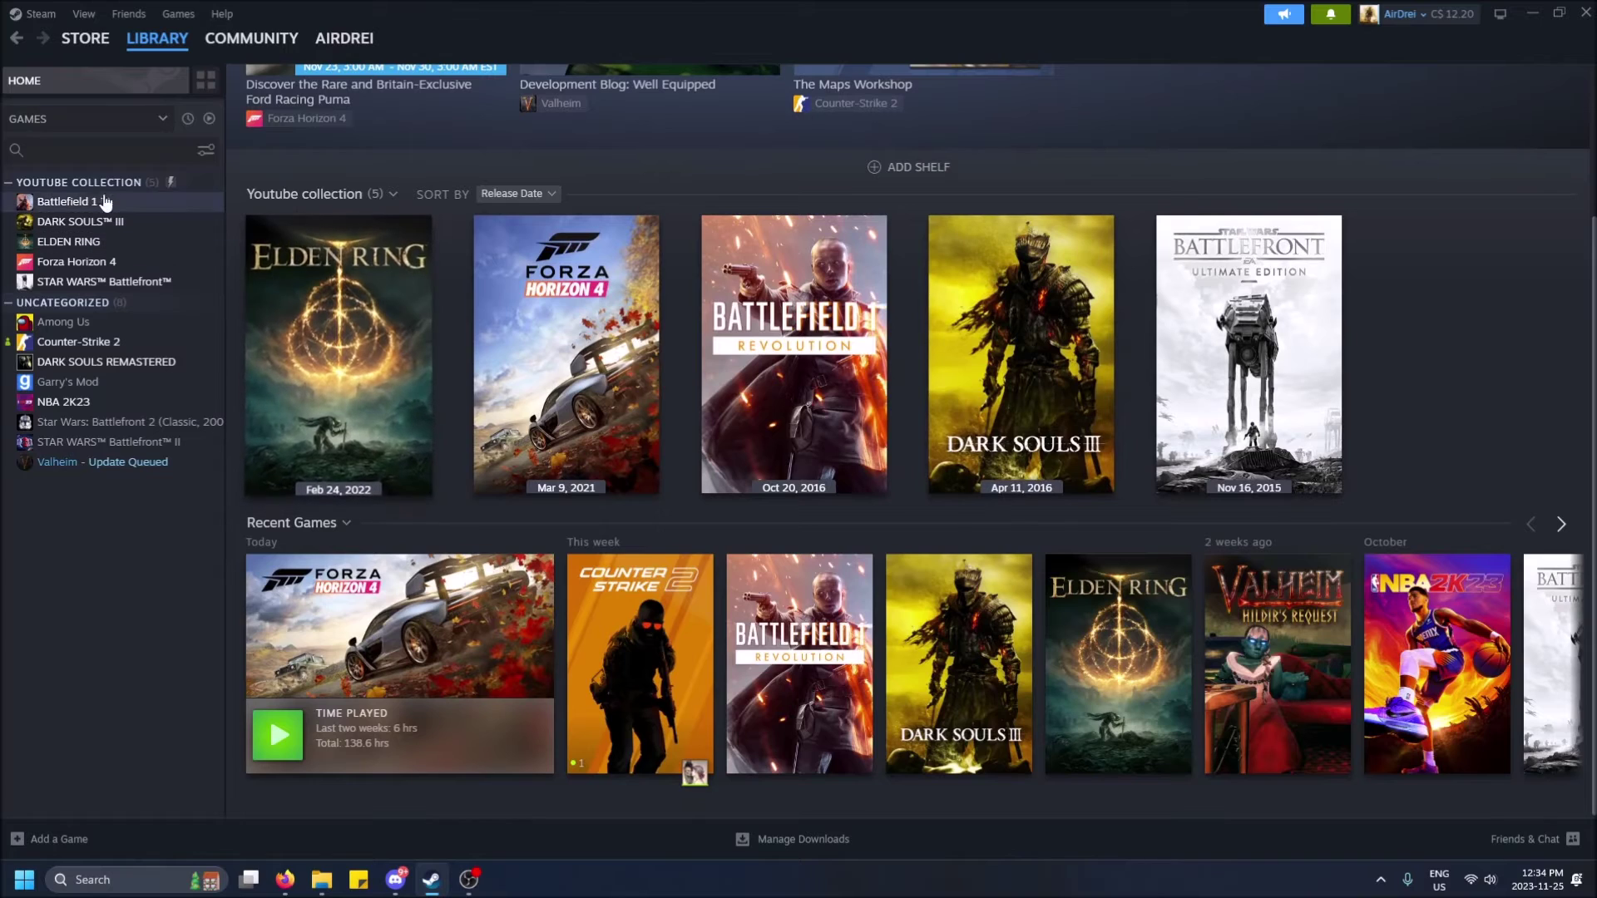
scroll(613, 453, up, 2)
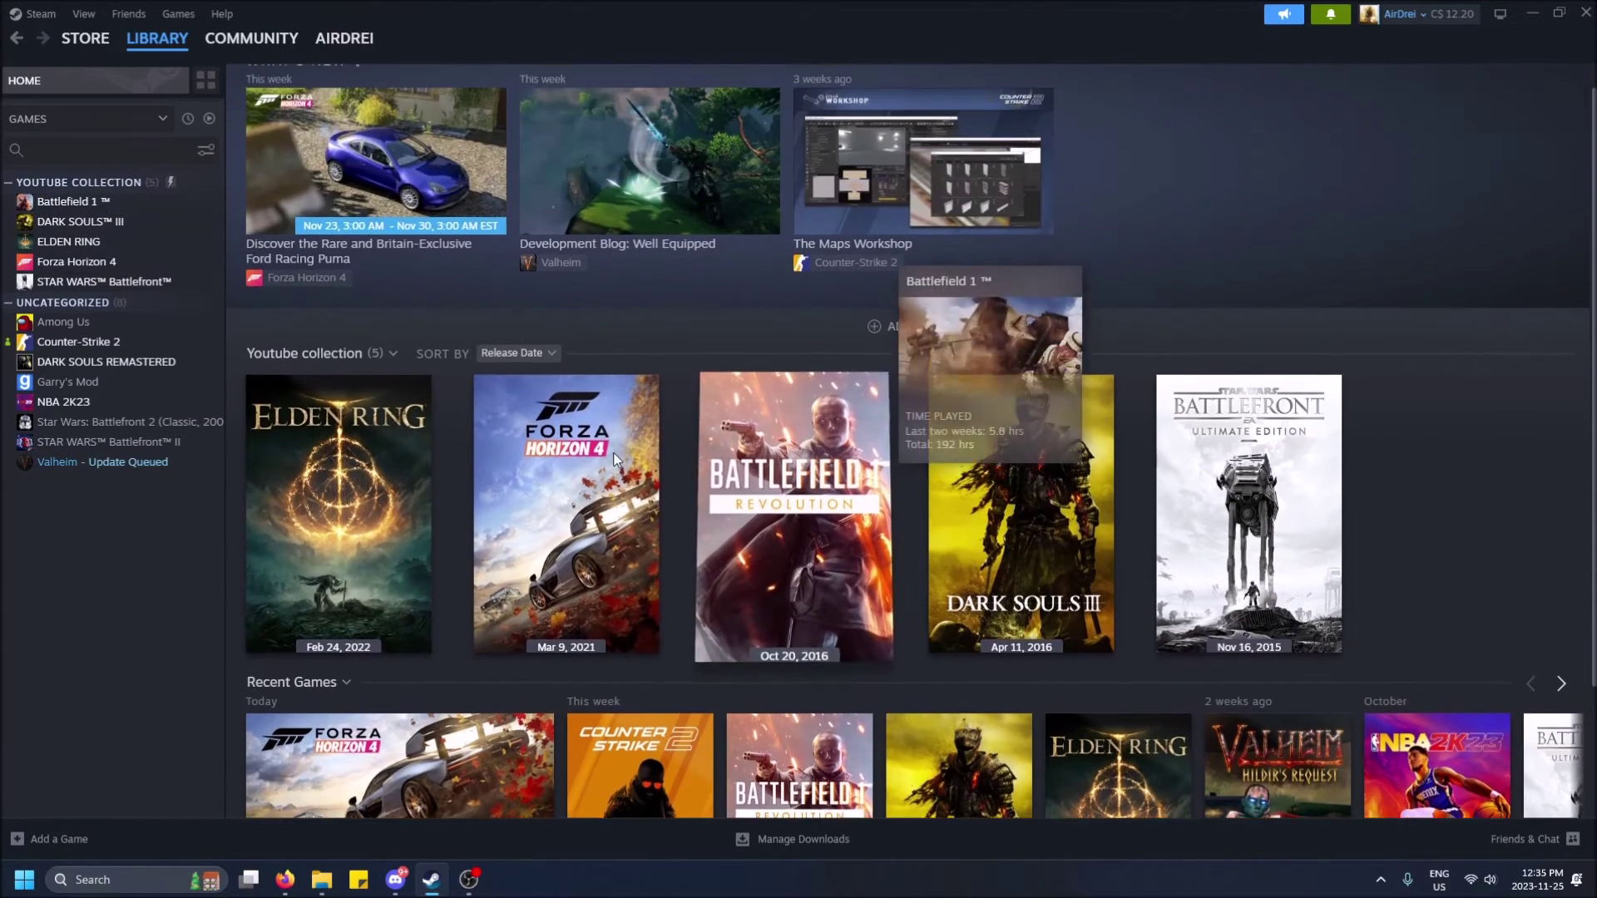
- Open the Youtube collection from the collections overview and remove its Trading cards filter
mouse_move(157, 23)
click(156, 95)
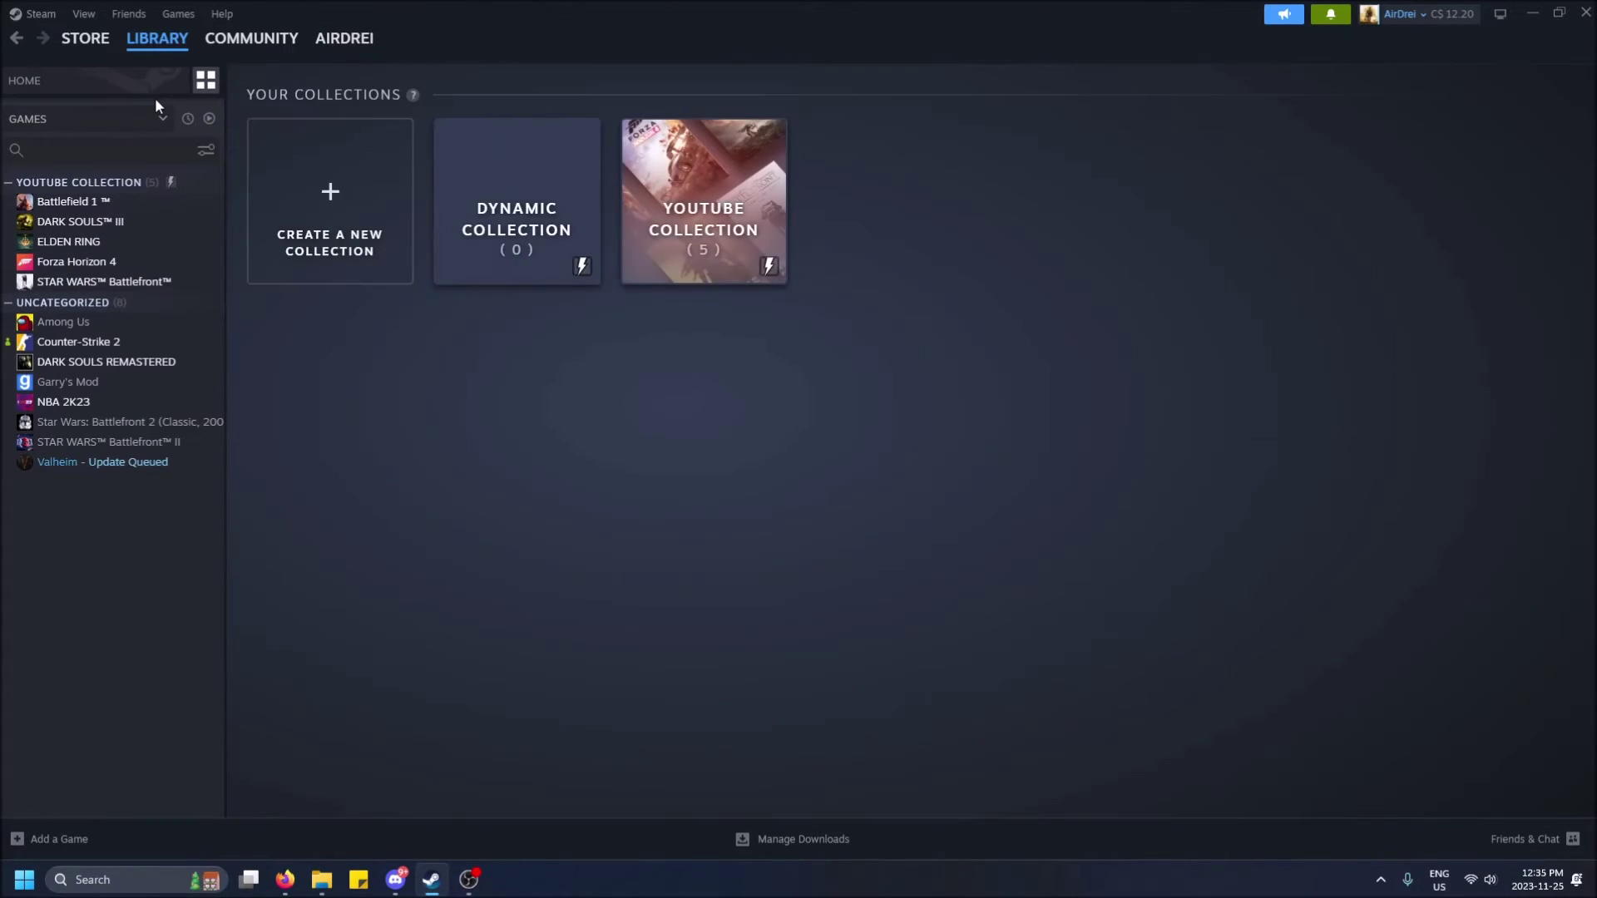
click(676, 202)
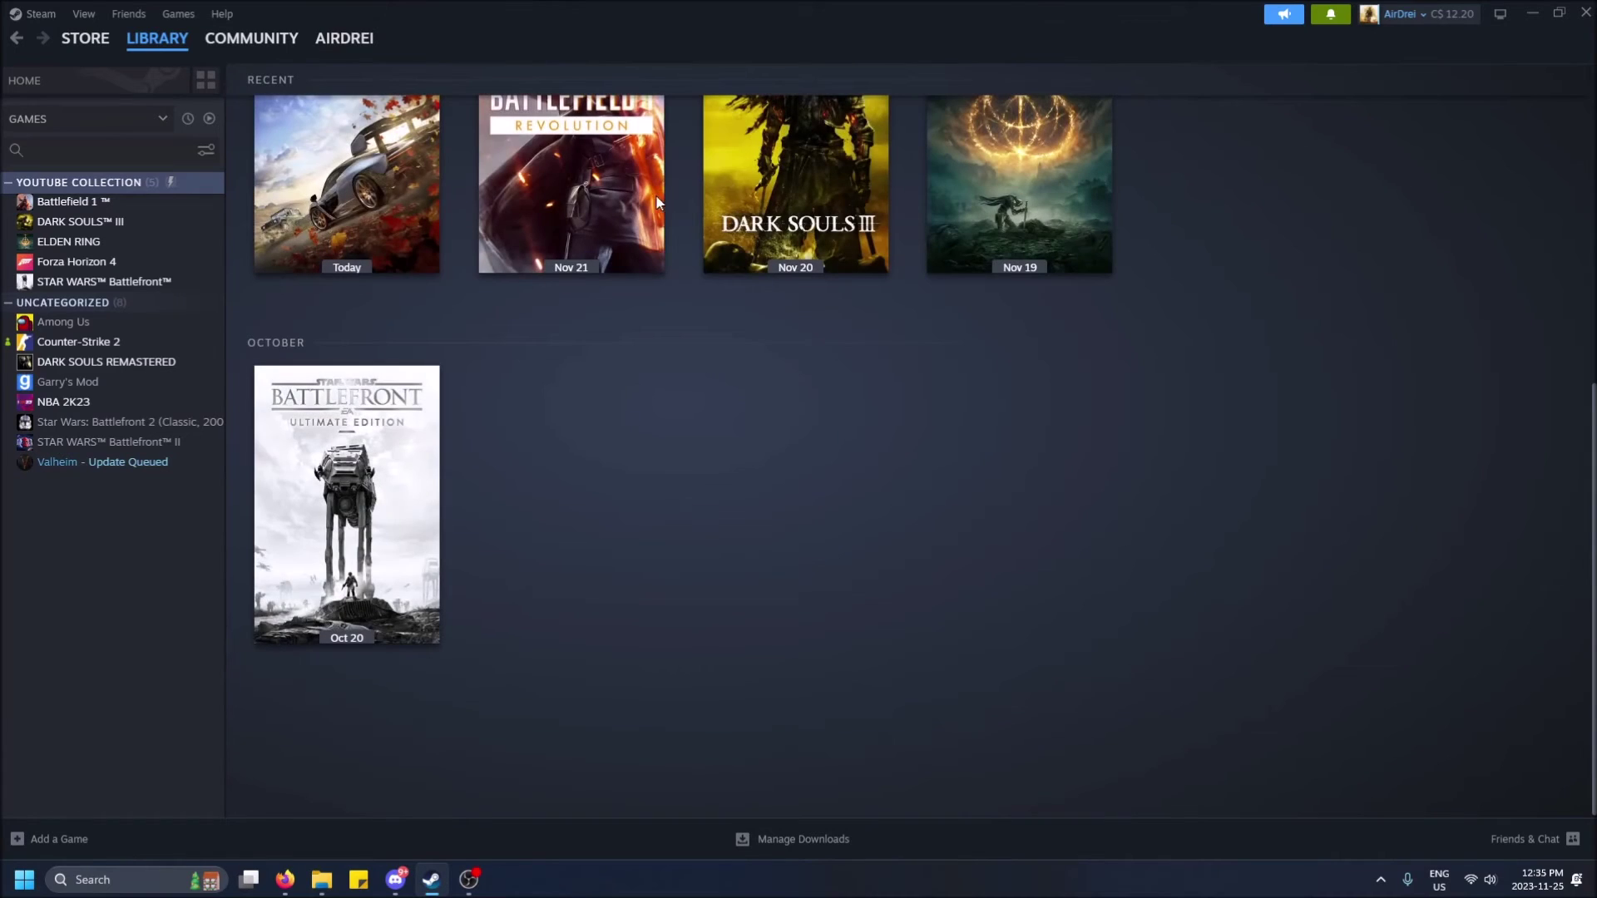
mouse_move(1158, 242)
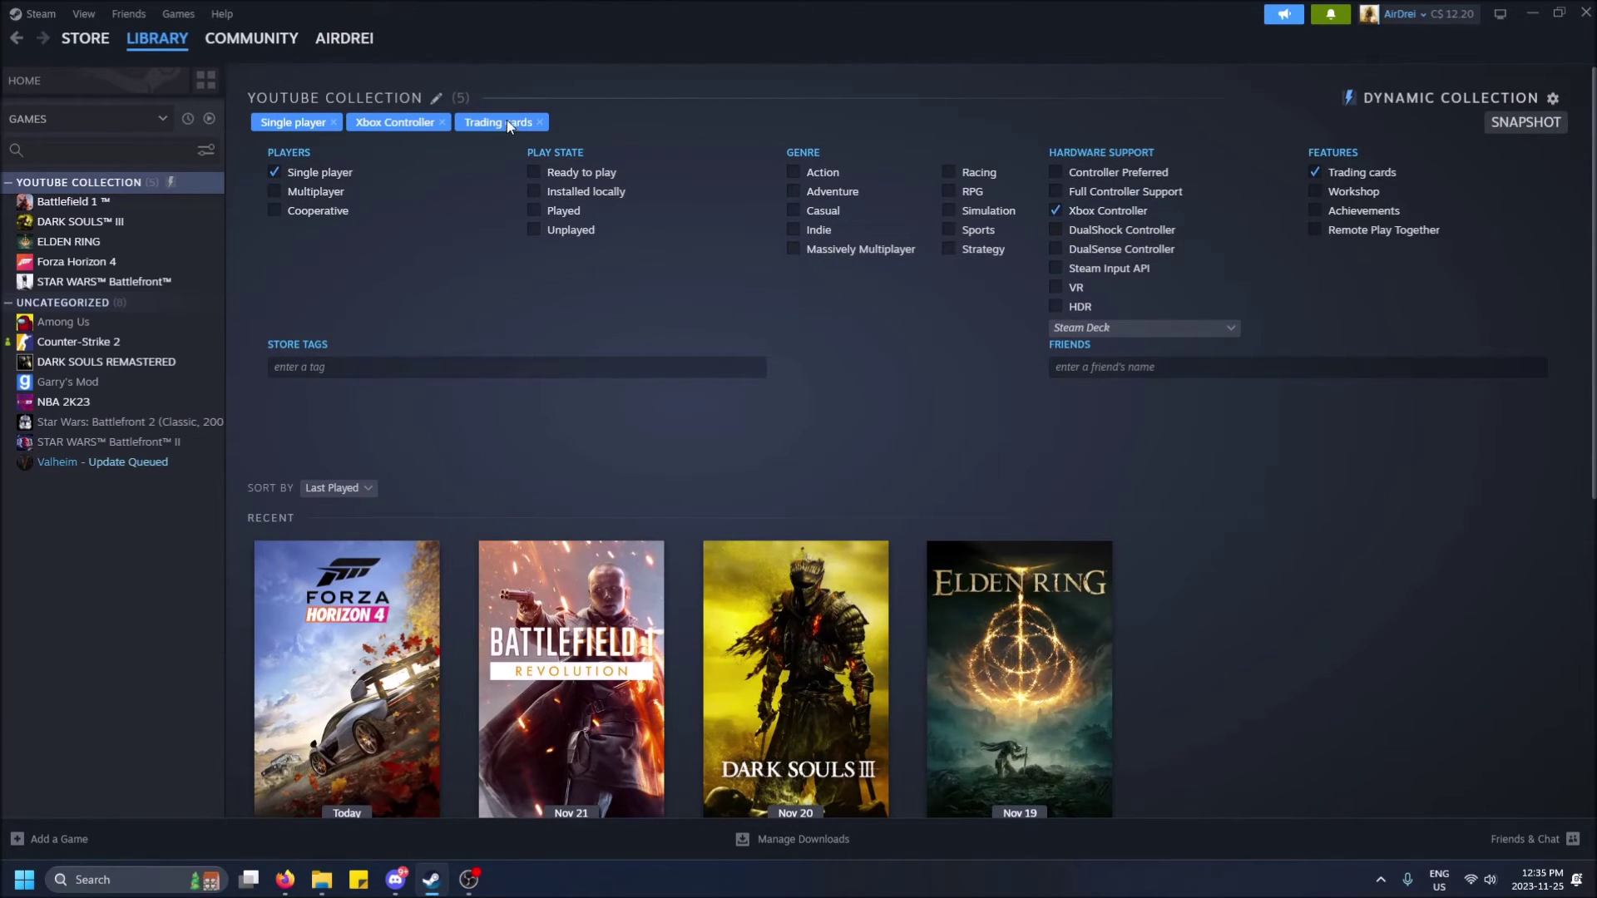
click(539, 123)
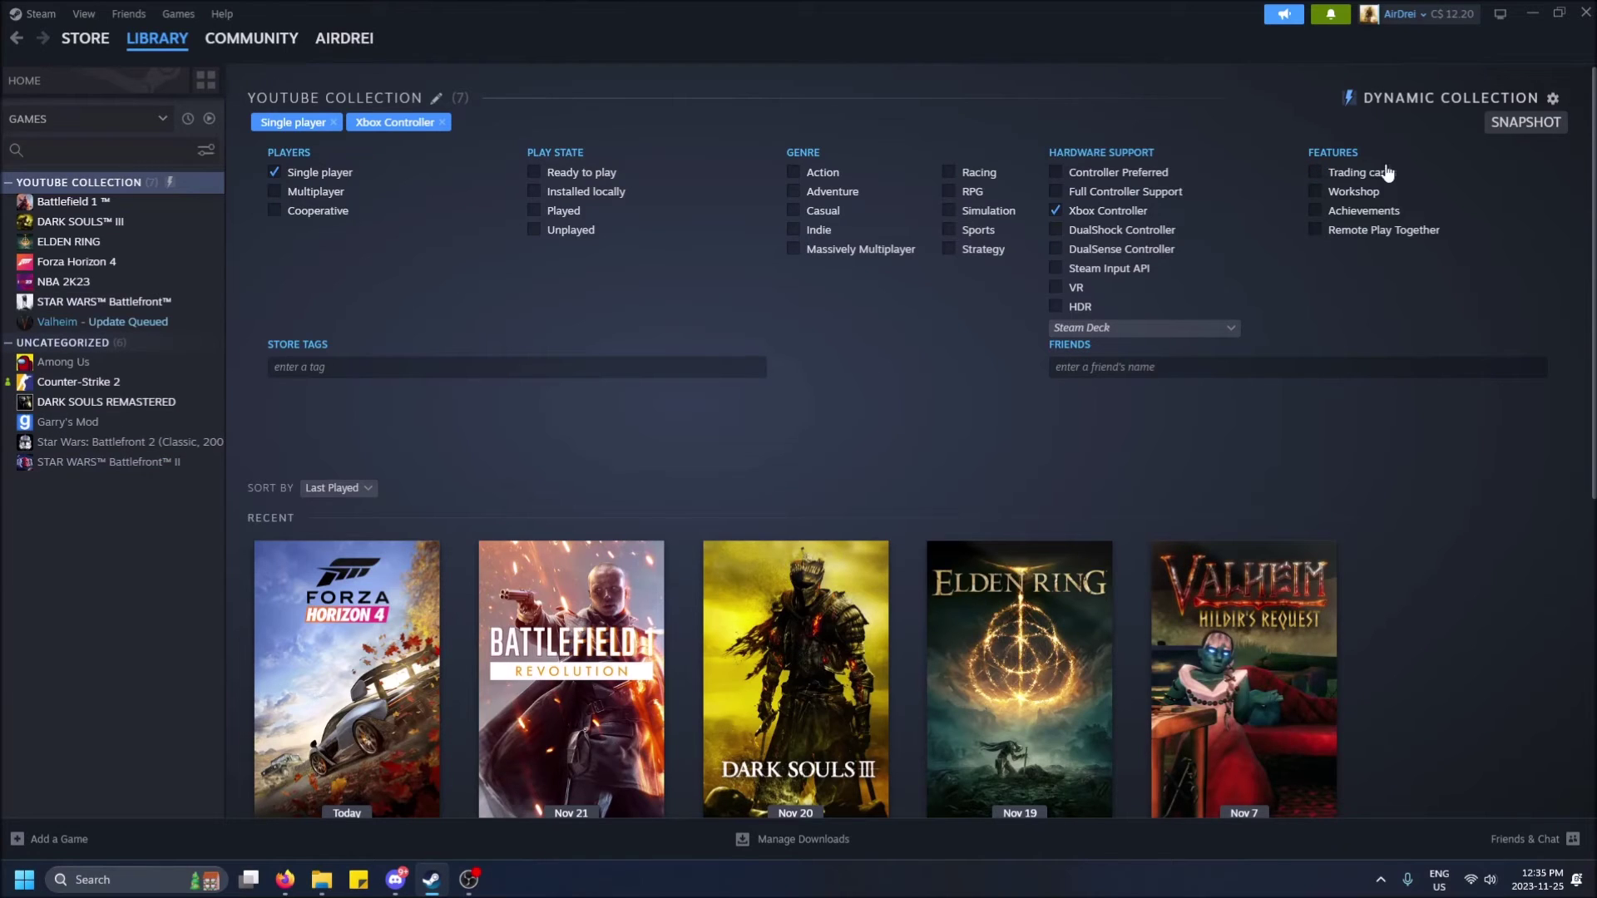
- Toggle the Trading cards filter on and off again to compare which games the collection includes
click(1315, 173)
click(1315, 175)
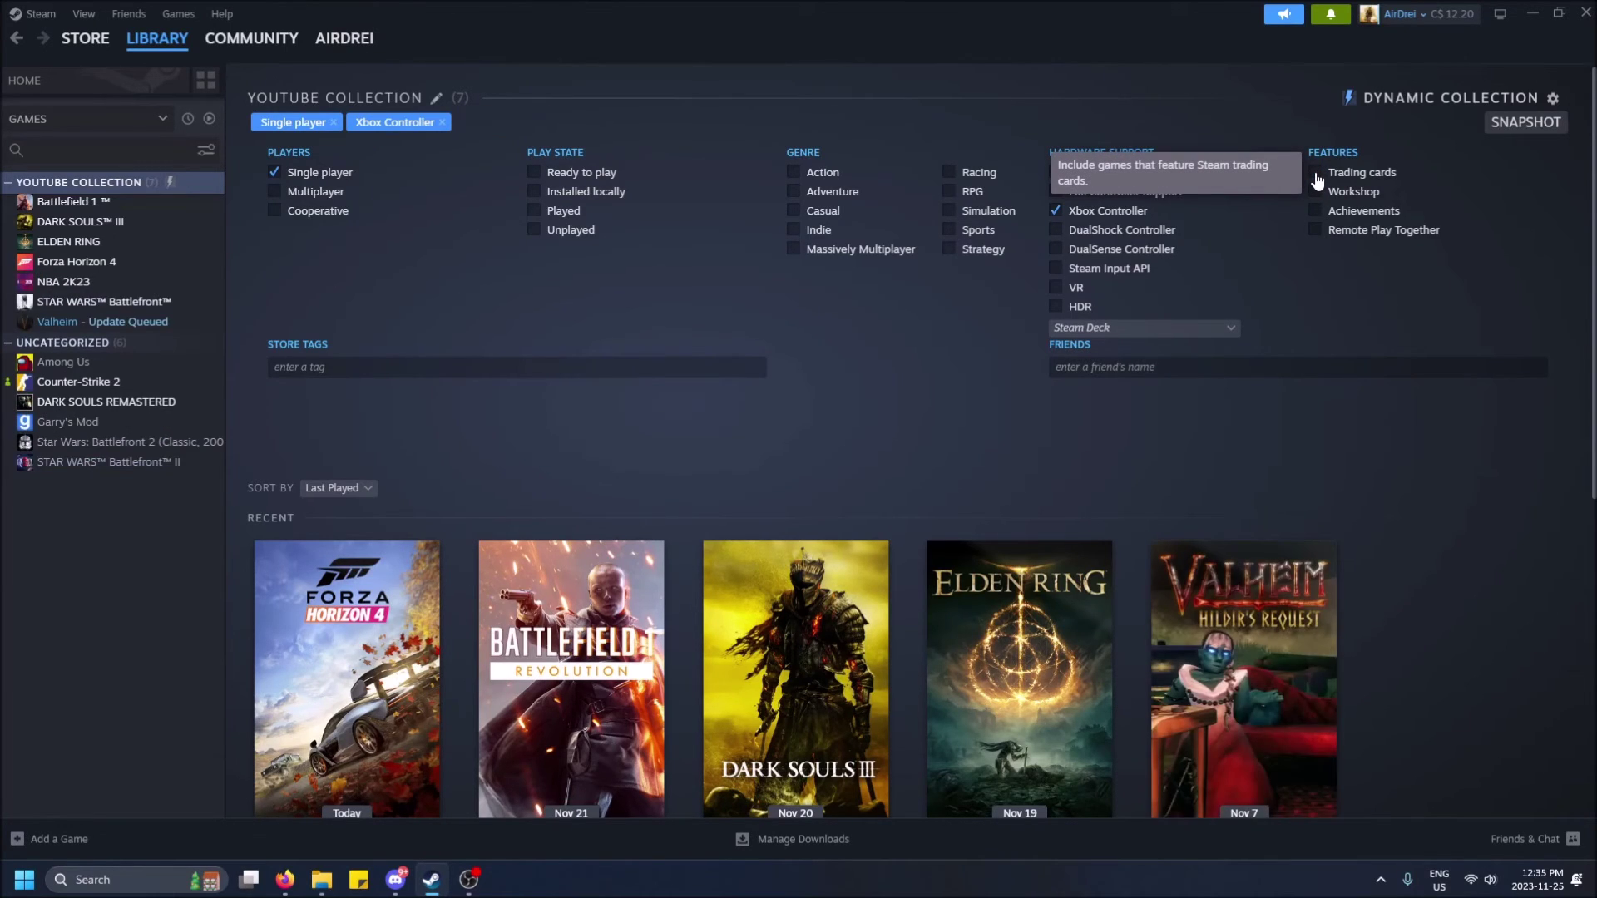
click(1316, 174)
click(1316, 174)
scroll(1256, 521, down, 2)
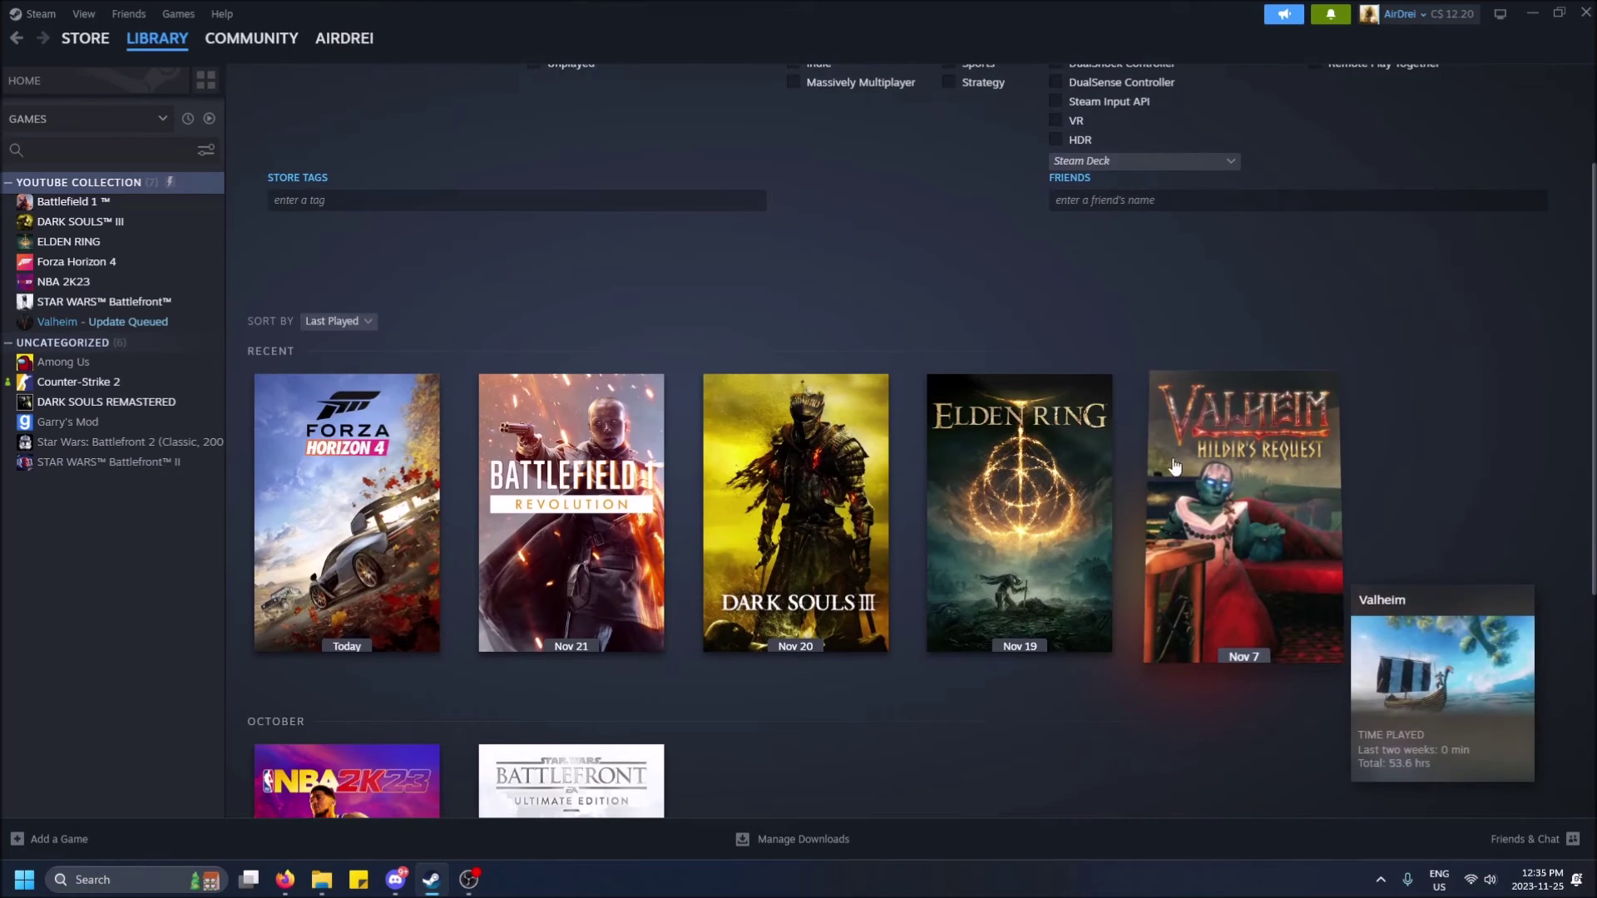
scroll(1252, 466, up, 2)
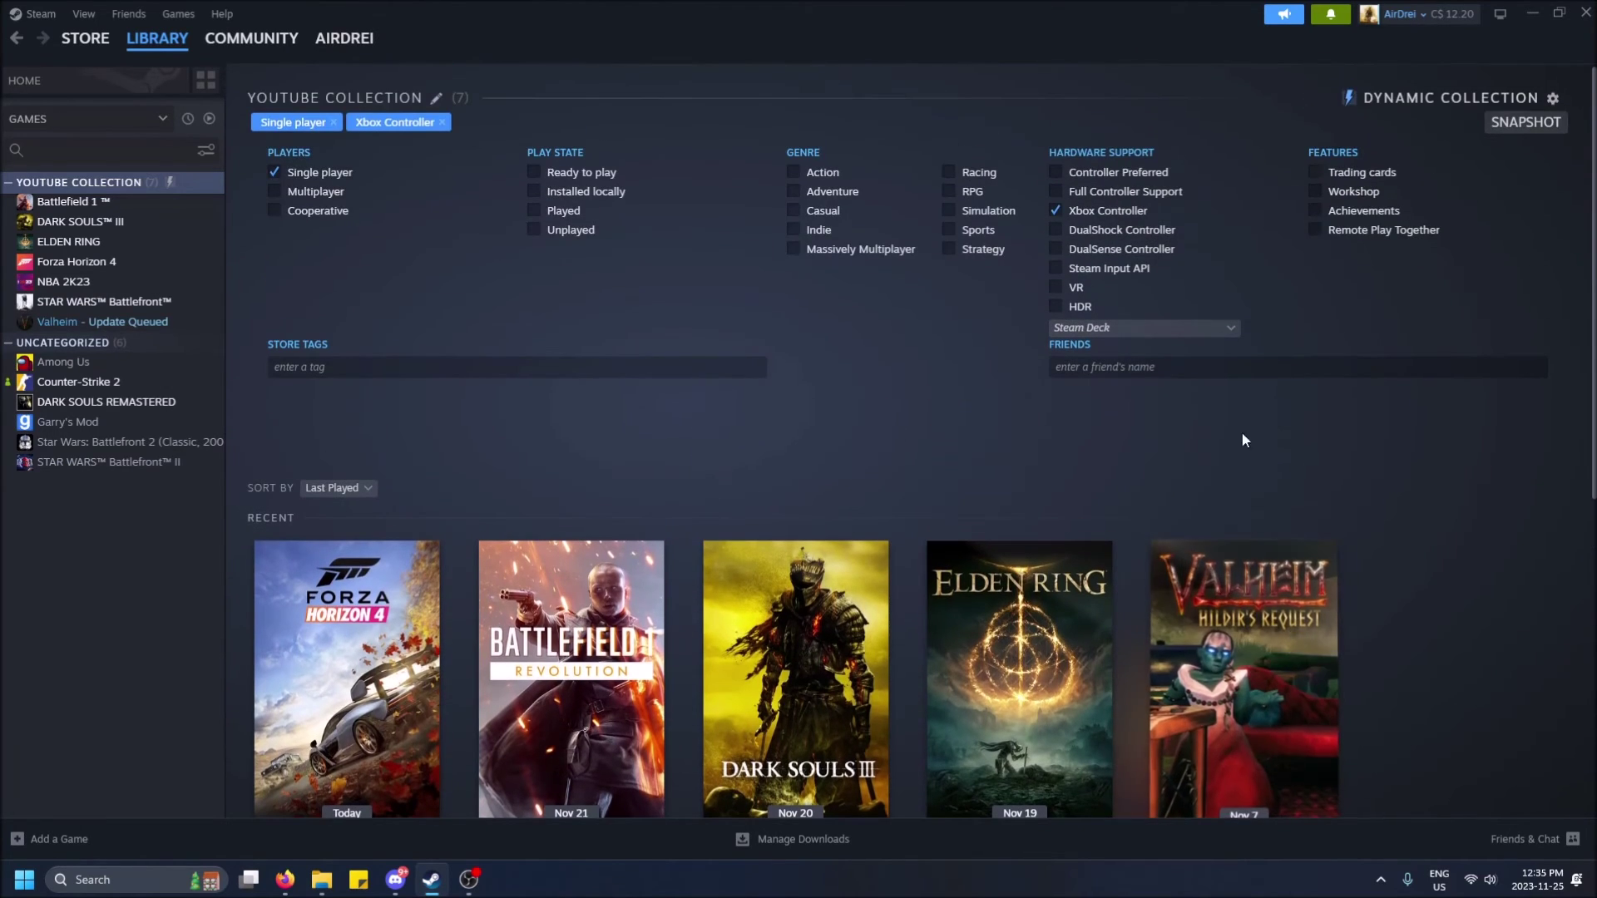